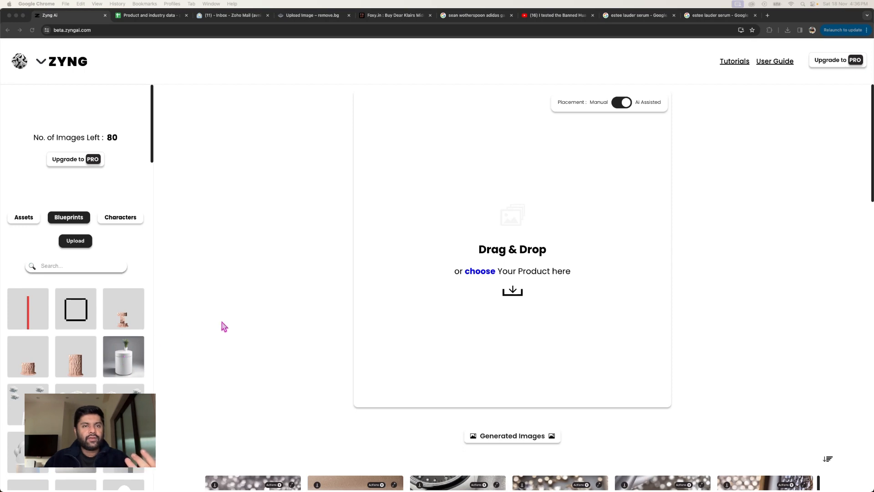
Step: Look through the gallery of previously generated product images, including the framed and pedestal scenes
{"action": "scroll", "coordinate": [221, 327], "scroll_direction": "down", "scroll_amount": 15}
{"action": "scroll", "coordinate": [223, 328], "scroll_direction": "down", "scroll_amount": 4}
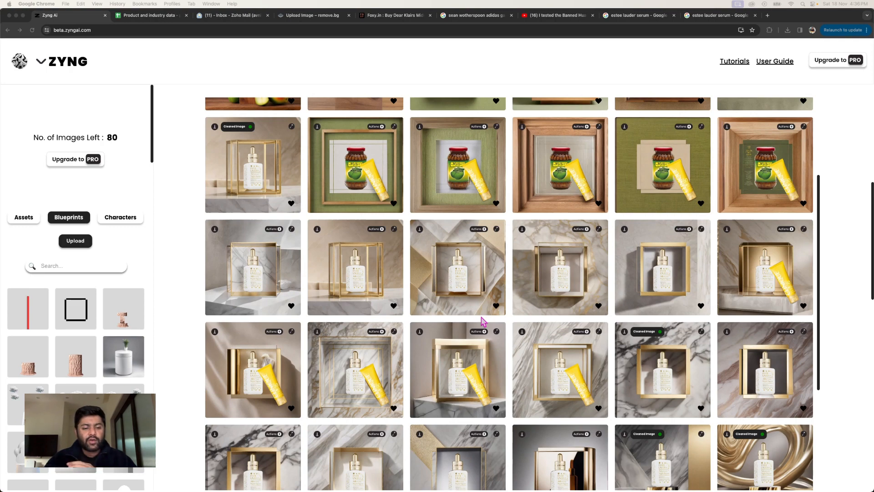
{"action": "scroll", "coordinate": [504, 322], "scroll_direction": "down", "scroll_amount": 10}
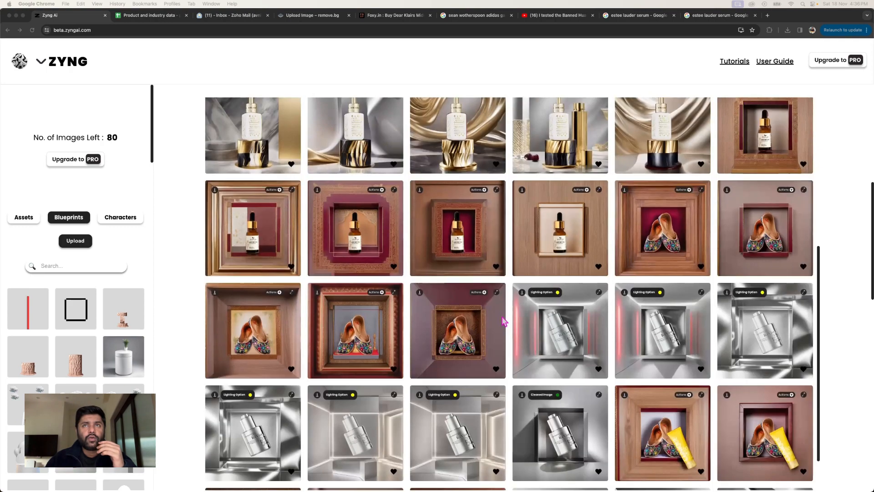
{"action": "scroll", "coordinate": [504, 321], "scroll_direction": "up", "scroll_amount": 2}
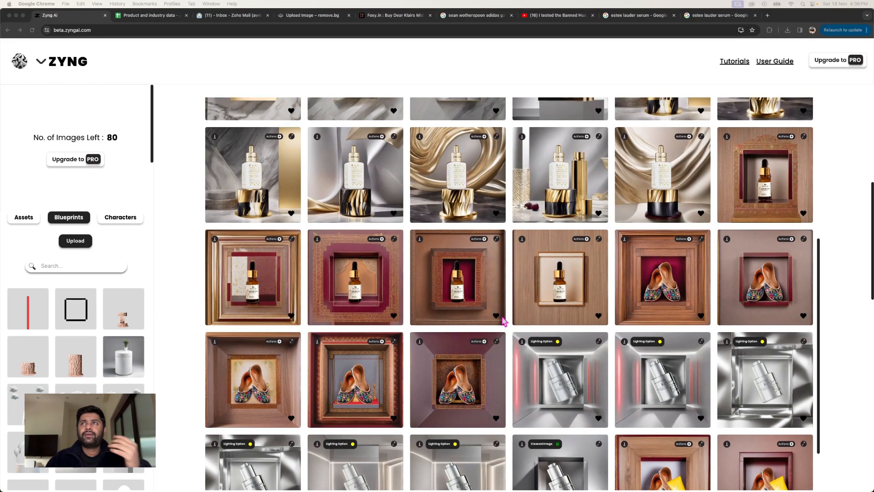
{"action": "scroll", "coordinate": [595, 254], "scroll_direction": "up", "scroll_amount": 15}
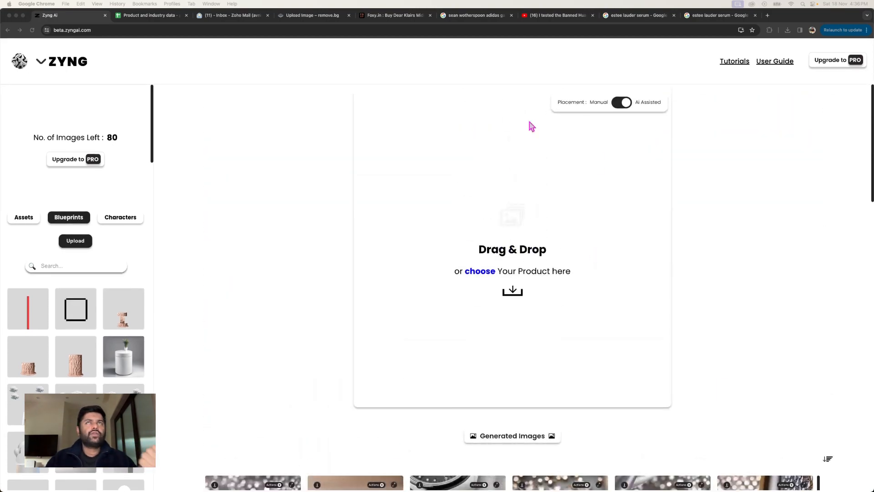
Step: Switch to Figma and examine the blueprint designs, including the carved pink pedestal, round podium, square frame and red bar
{"action": "key", "text": "ctrl+Right"}
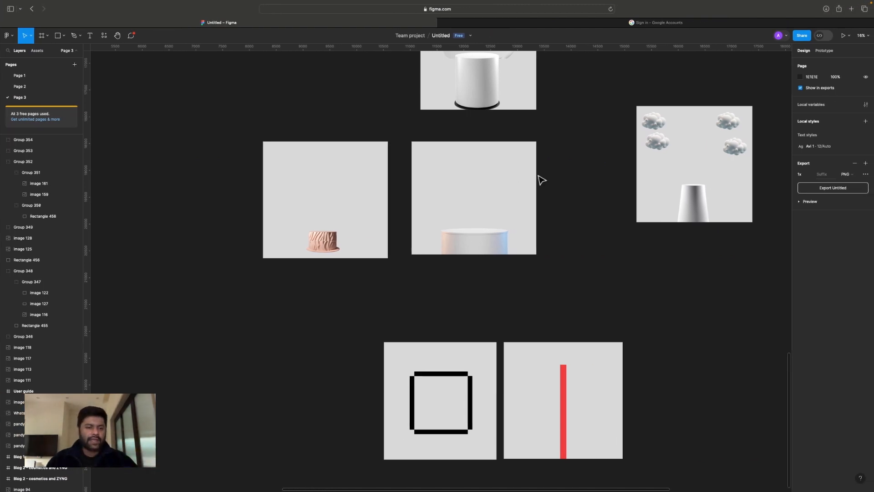
{"action": "scroll", "coordinate": [455, 224], "scroll_direction": "up", "scroll_amount": 5}
{"action": "scroll", "coordinate": [455, 223], "scroll_direction": "down", "scroll_amount": 1}
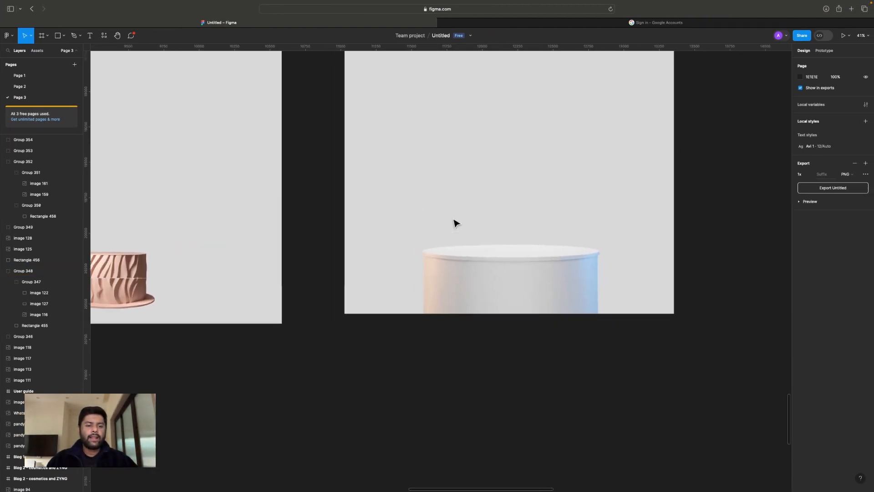
{"action": "scroll", "coordinate": [436, 299], "scroll_direction": "down", "scroll_amount": 3}
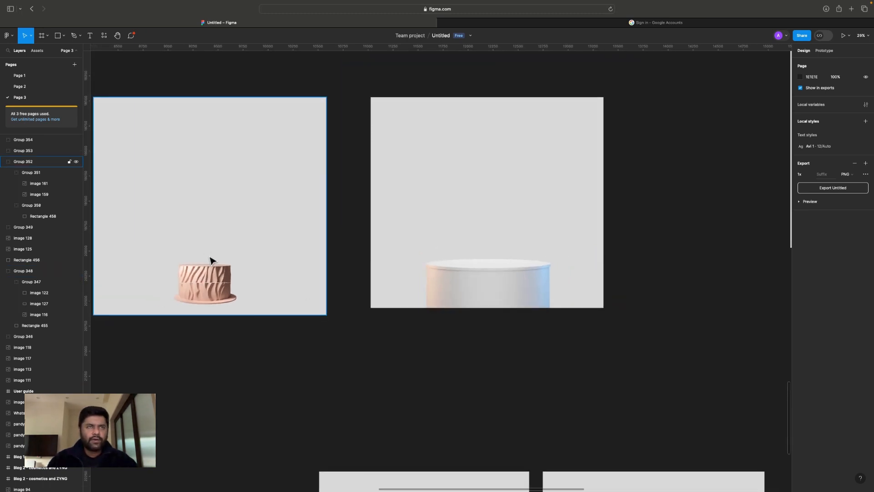
{"action": "scroll", "coordinate": [564, 338], "scroll_direction": "down", "scroll_amount": 3}
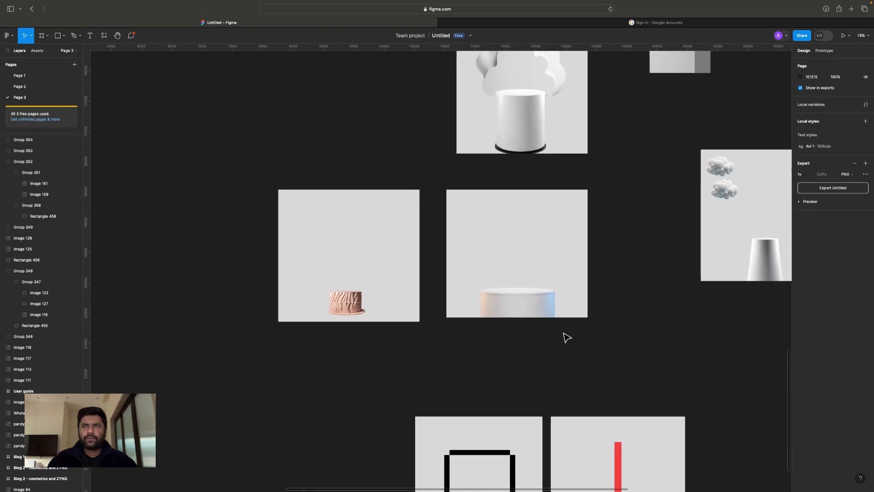
{"action": "scroll", "coordinate": [564, 338], "scroll_direction": "down", "scroll_amount": 3}
{"action": "scroll", "coordinate": [527, 419], "scroll_direction": "up", "scroll_amount": 5}
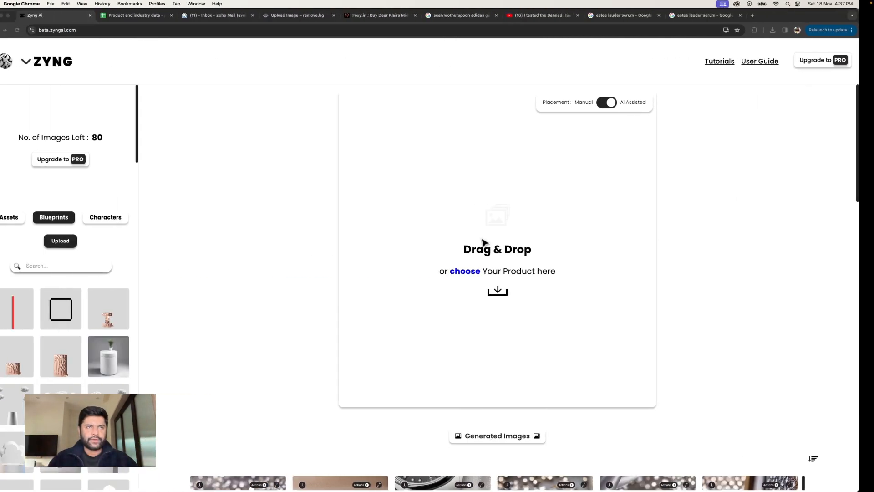
Step: Back in ZYNG, load the blueprint with the short carved pink pedestal onto the canvas
{"action": "left_click", "coordinate": [77, 242]}
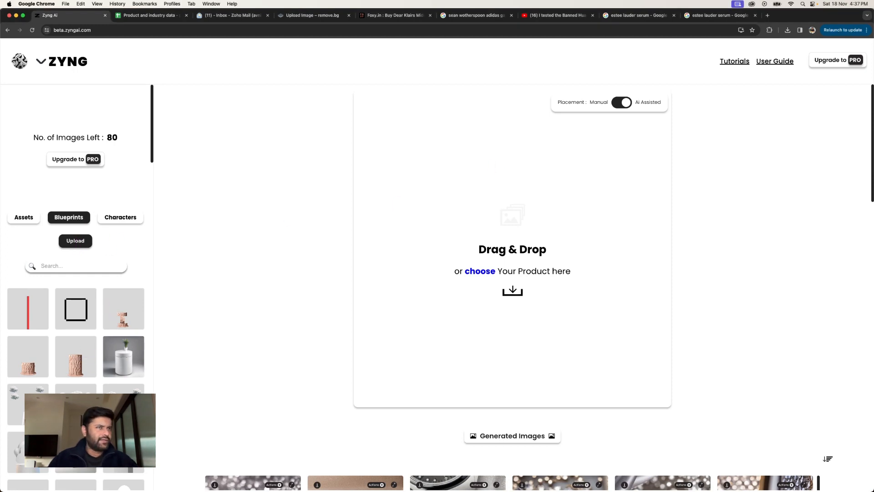
{"action": "left_click", "coordinate": [38, 369]}
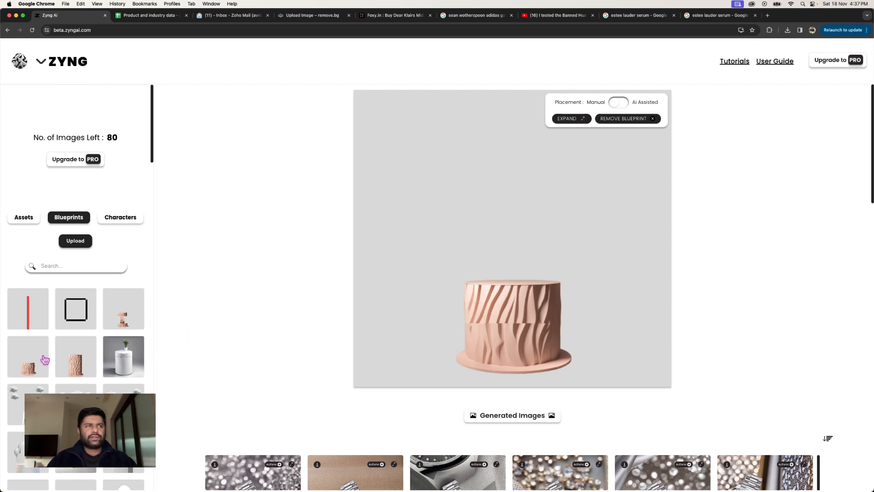
{"action": "mouse_move", "coordinate": [592, 474]}
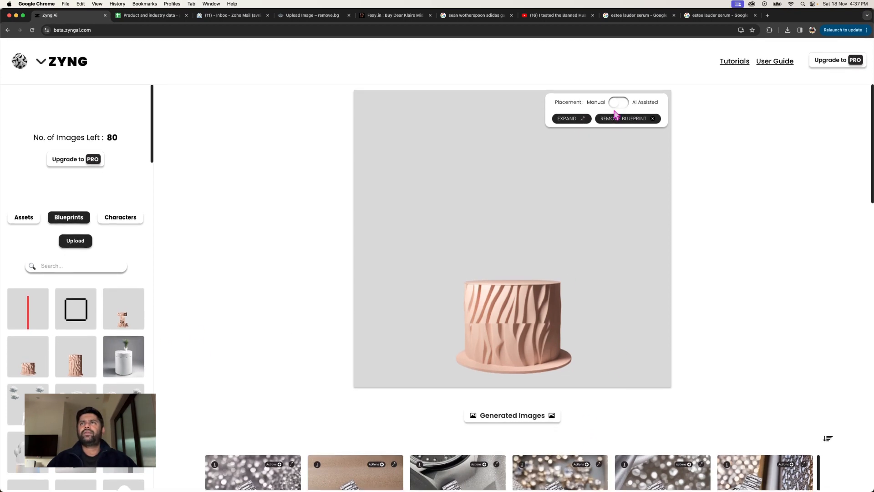
Step: Add the Estée Lauder serum bottle asset, scale it down and place it centred on top of the pedestal
{"action": "left_click", "coordinate": [21, 219]}
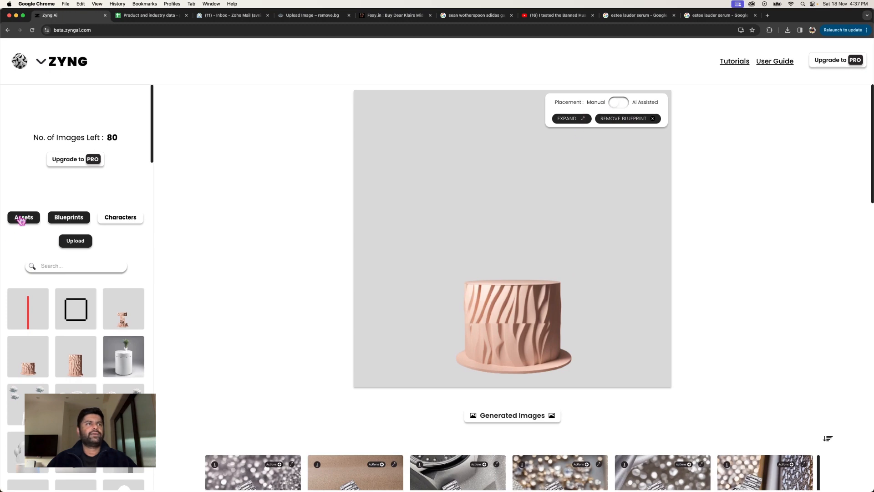
{"action": "left_click", "coordinate": [76, 308]}
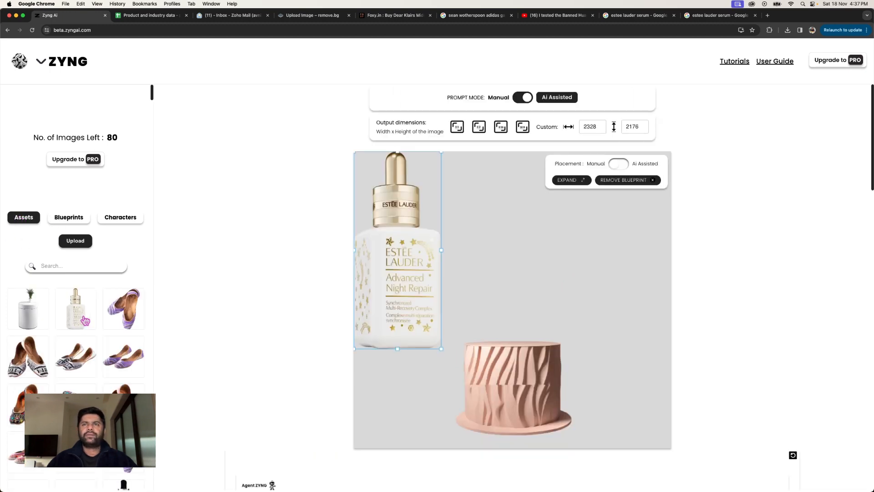
{"action": "left_click_drag", "start_coordinate": [381, 335], "coordinate": [500, 337]}
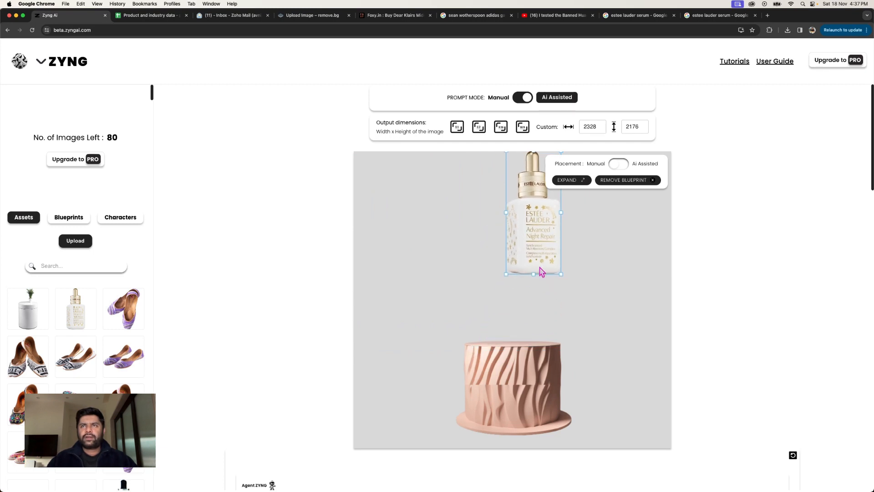
{"action": "left_click_drag", "start_coordinate": [541, 271], "coordinate": [522, 334]}
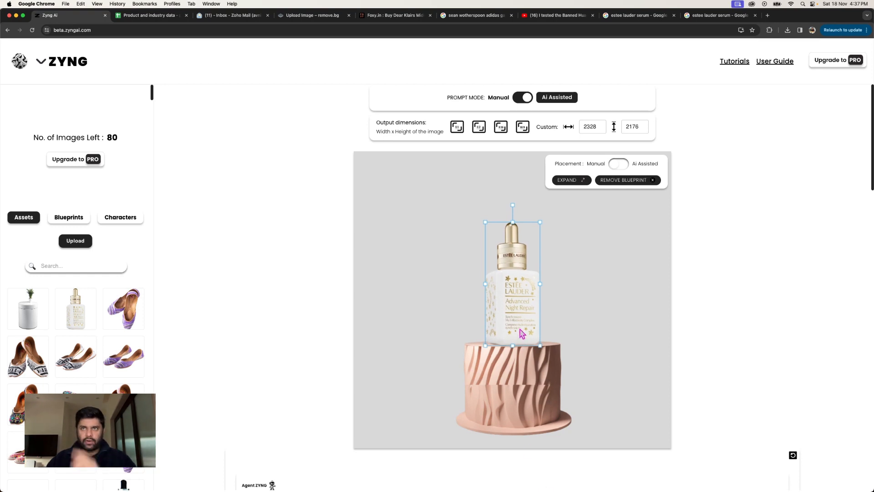
Step: Switch the prompt mode from AI assisted to manual
{"action": "left_click", "coordinate": [525, 99]}
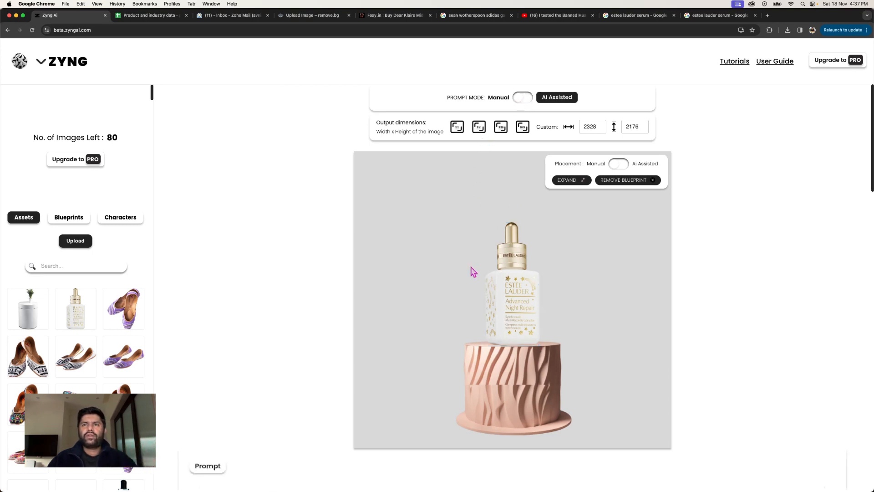
{"action": "left_click", "coordinate": [528, 325]}
{"action": "scroll", "coordinate": [546, 414], "scroll_direction": "down", "scroll_amount": 2}
{"action": "scroll", "coordinate": [546, 414], "scroll_direction": "down", "scroll_amount": 2}
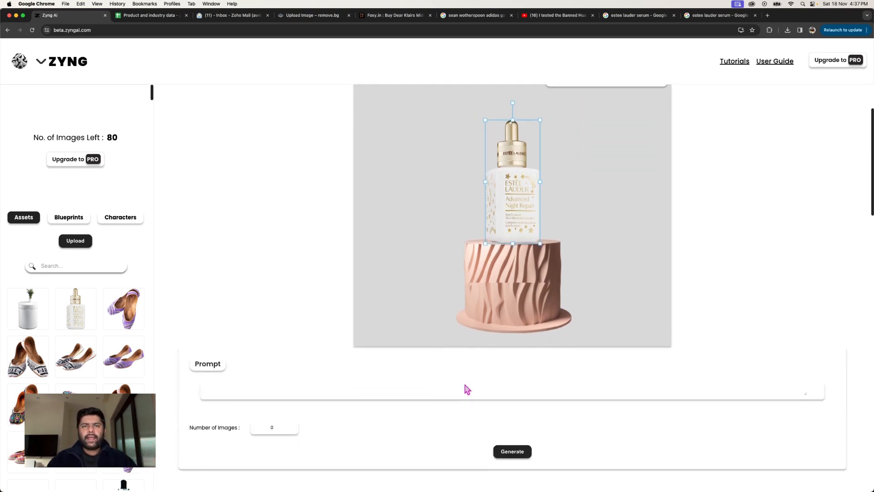
Step: Enter the prompt "placed on a golden gliterry pedestal with a white and golden background where golden riboons are flying aesthetically, real photo, 16k, high resolution"
{"action": "left_click", "coordinate": [465, 386]}
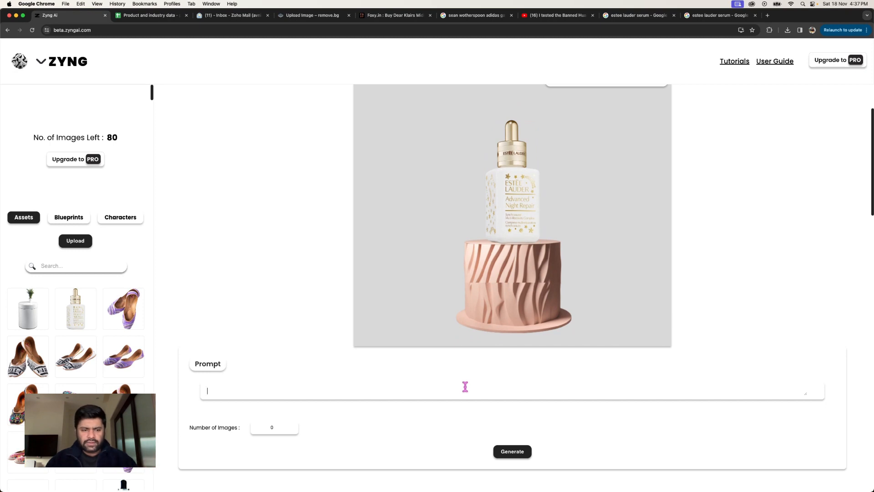
{"action": "type", "text": "pla"}
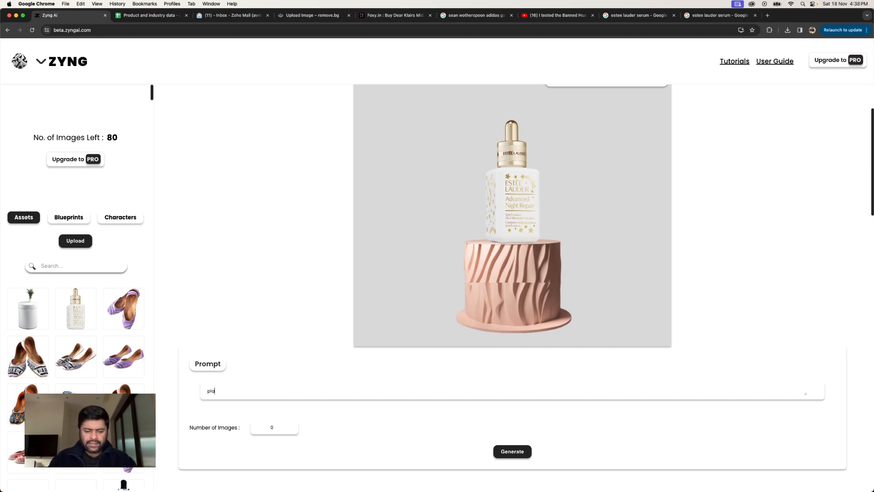
{"action": "type", "text": "ced on a"}
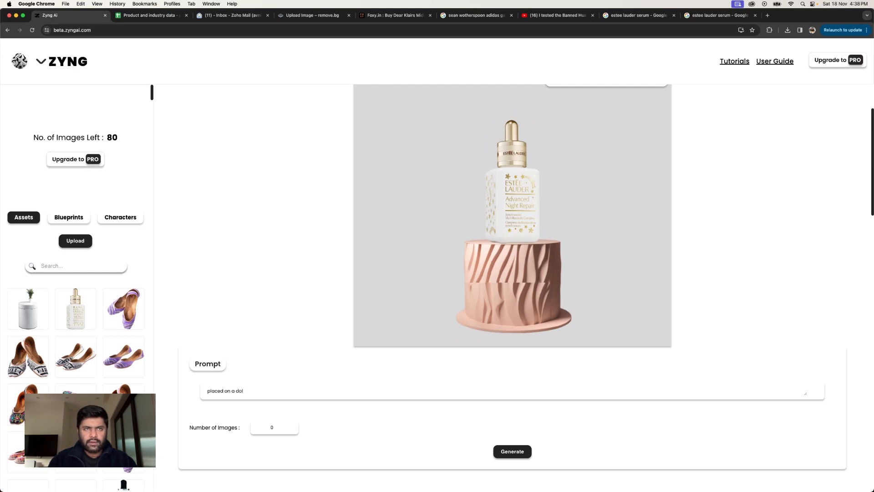
{"action": "type", "text": " golden gli"}
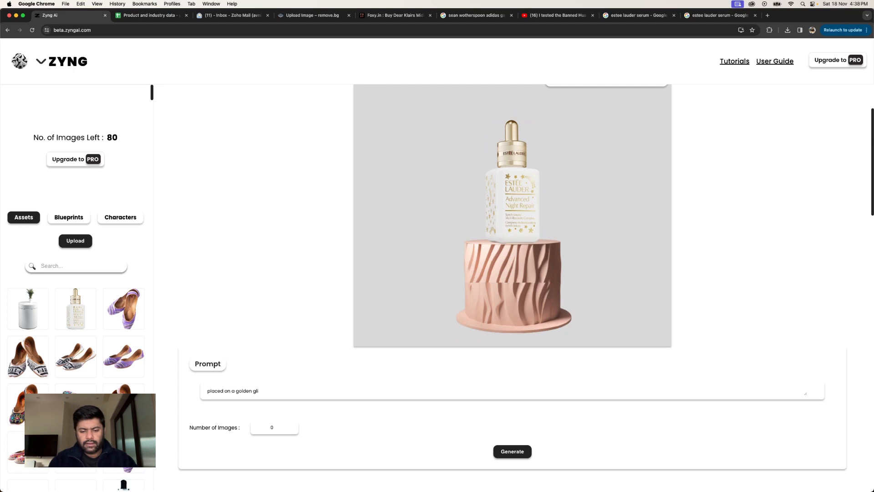
{"action": "type", "text": "terry p"}
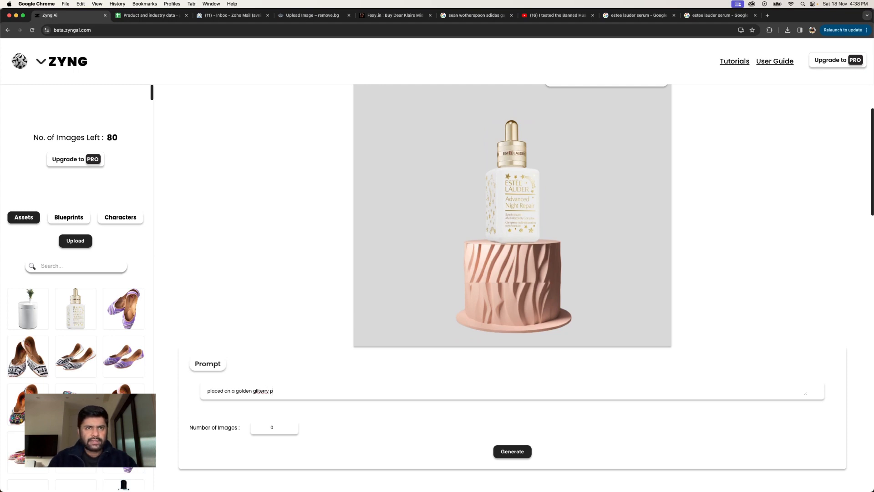
{"action": "type", "text": "edestal"}
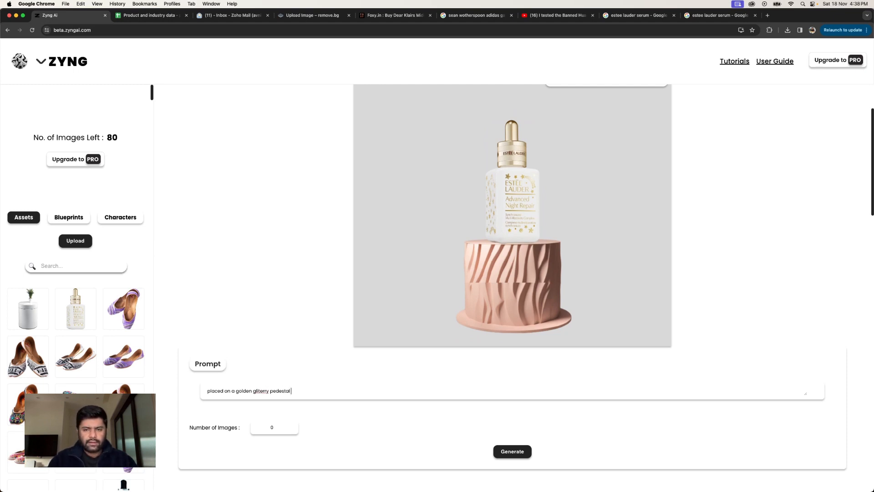
{"action": "type", "text": " with a"}
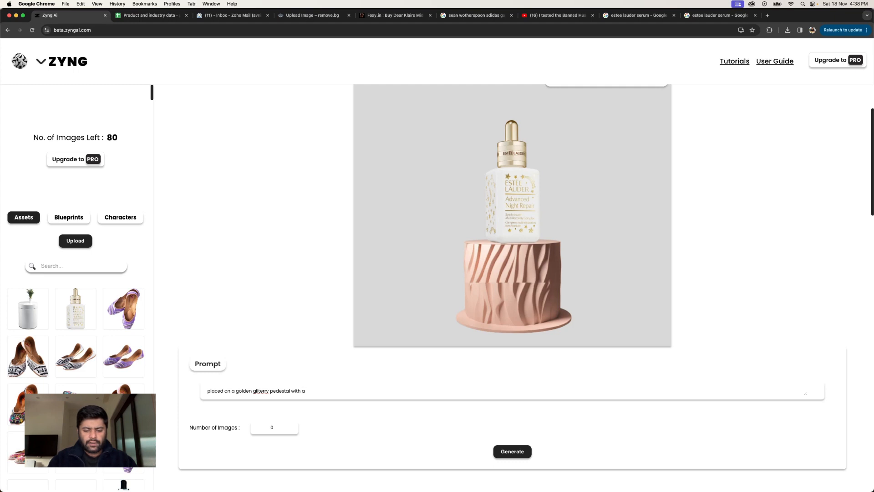
{"action": "type", "text": " white and golden backgr"}
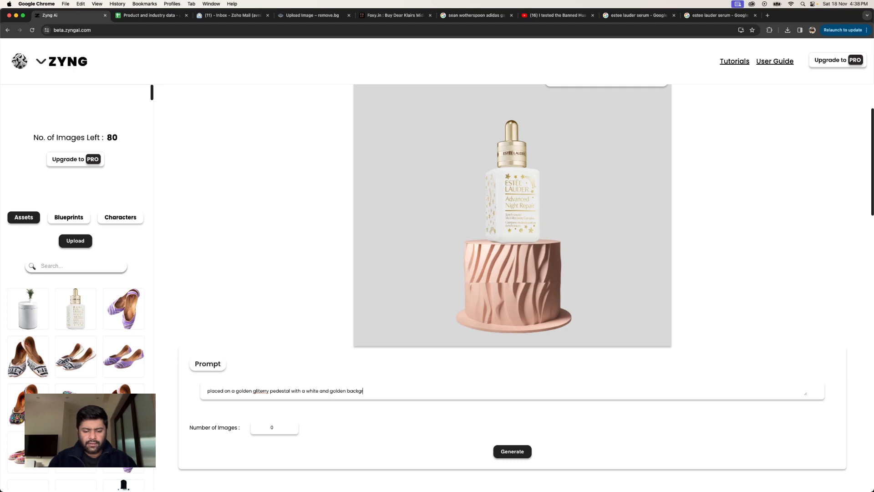
{"action": "type", "text": "ound where"}
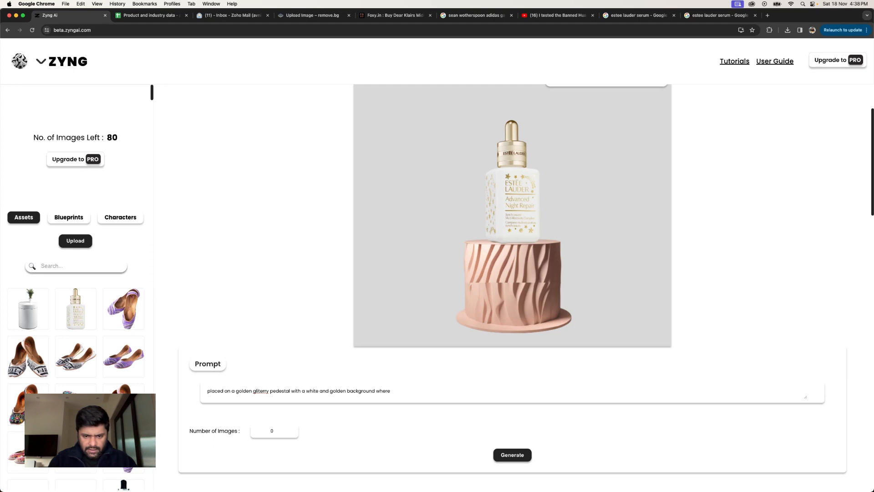
{"action": "type", "text": " golden ribo"}
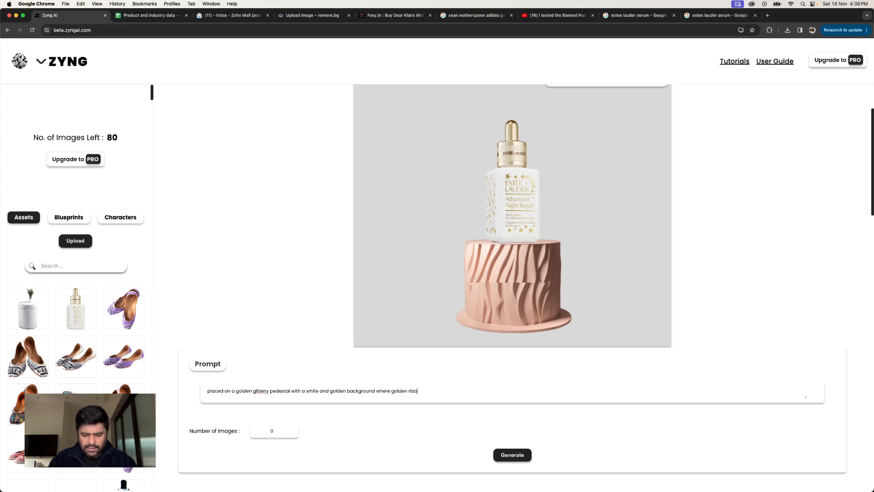
{"action": "type", "text": "ons are f"}
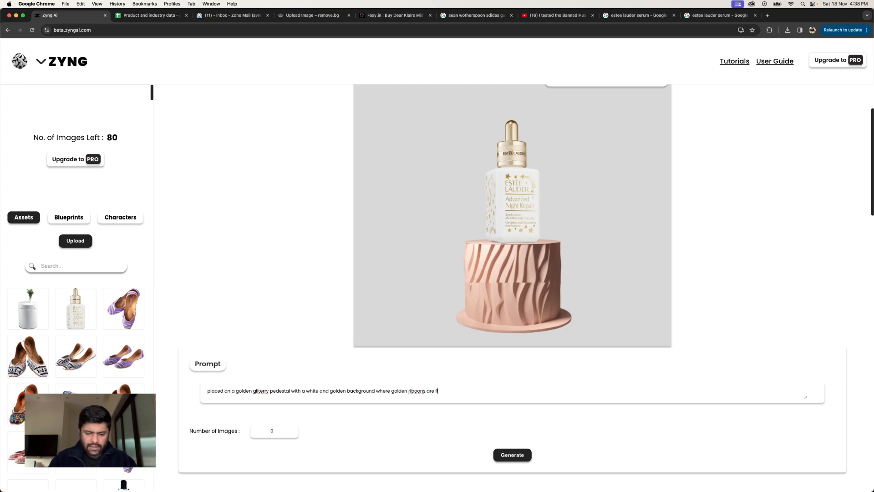
{"action": "type", "text": "lying aesthe"}
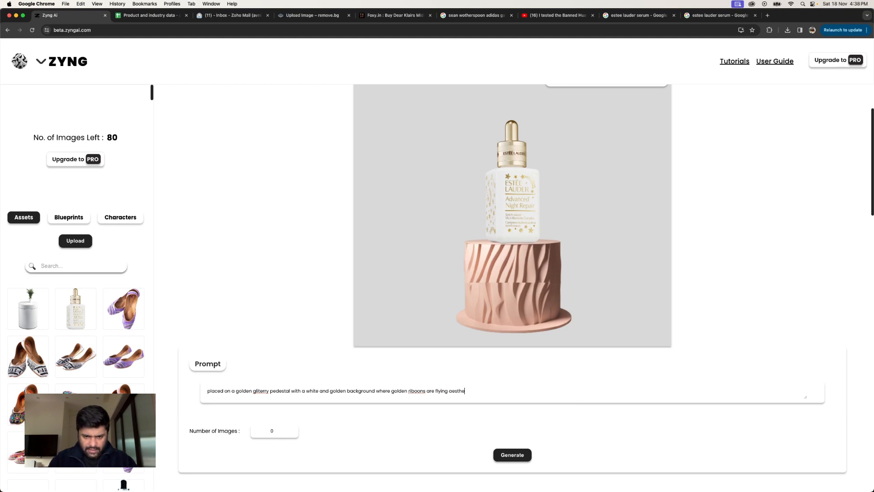
{"action": "type", "text": "tically, real photo,"}
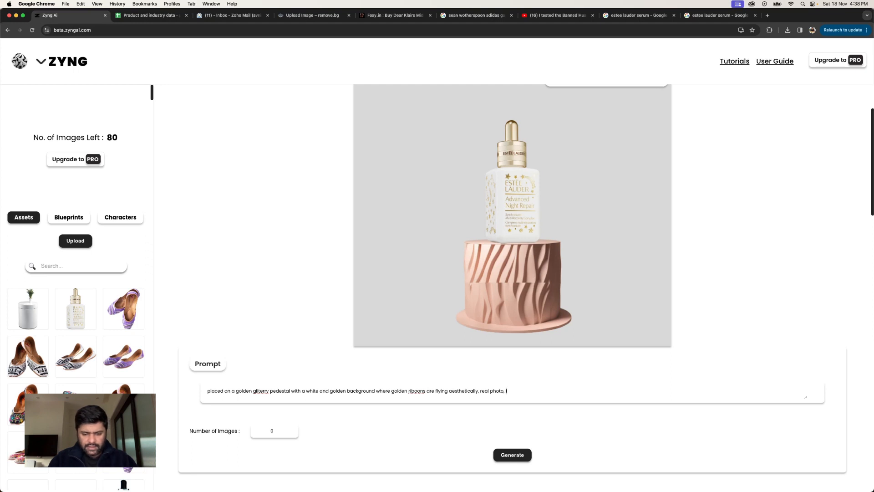
{"action": "type", "text": "16k, high re"}
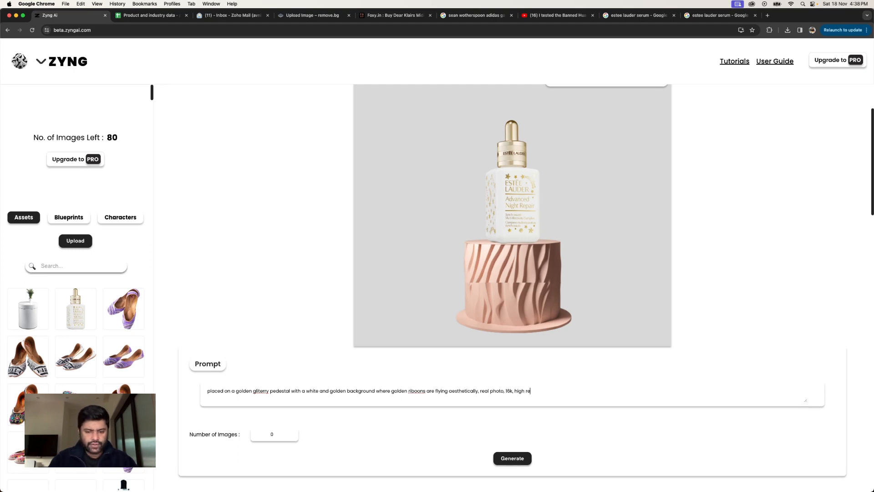
{"action": "type", "text": "solution"}
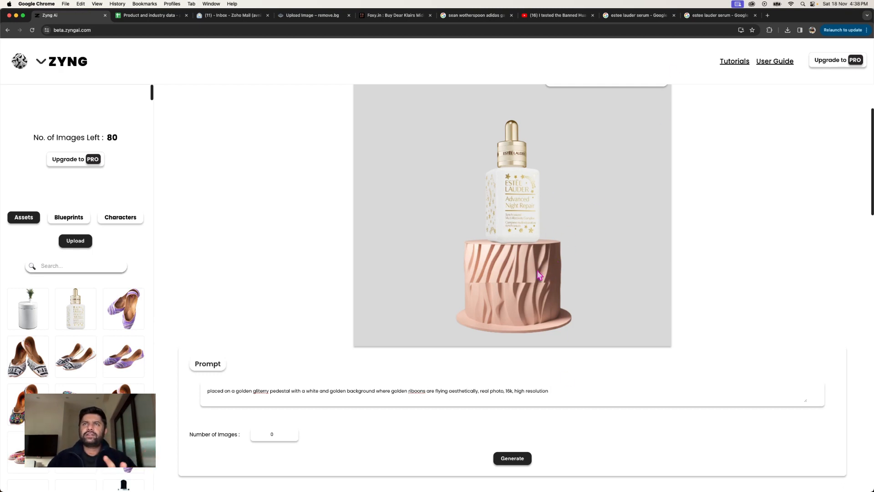
Step: Set the number of images to generate to 05
{"action": "double_click", "coordinate": [274, 434]}
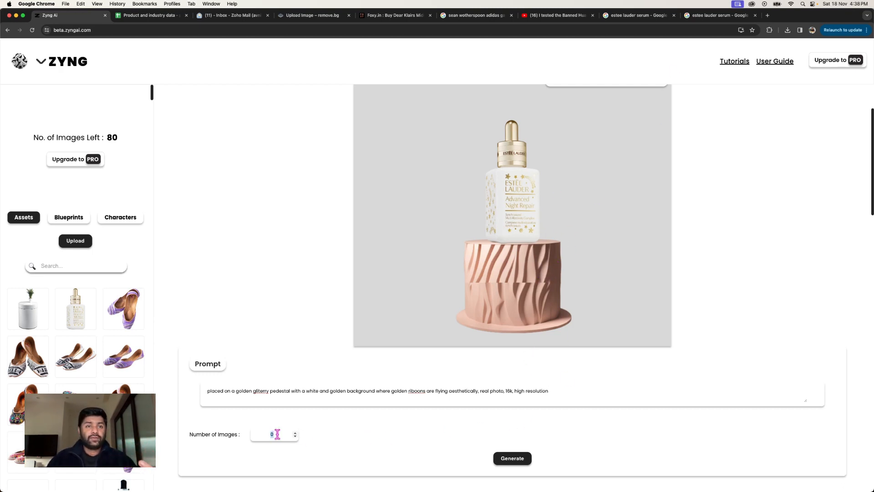
{"action": "type", "text": "05"}
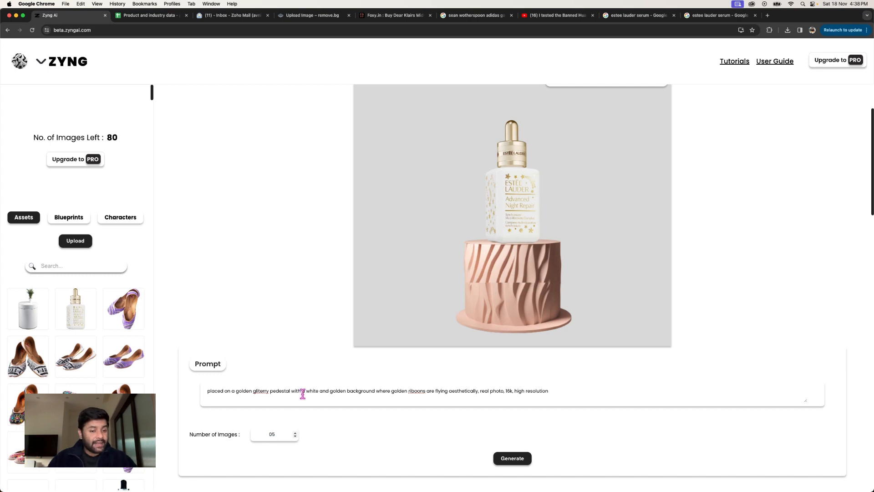
Step: Generate the images of the serum bottle on the pink textured pedestal with the current prompt
{"action": "scroll", "coordinate": [302, 395], "scroll_direction": "down", "scroll_amount": 1}
{"action": "left_click", "coordinate": [523, 448]}
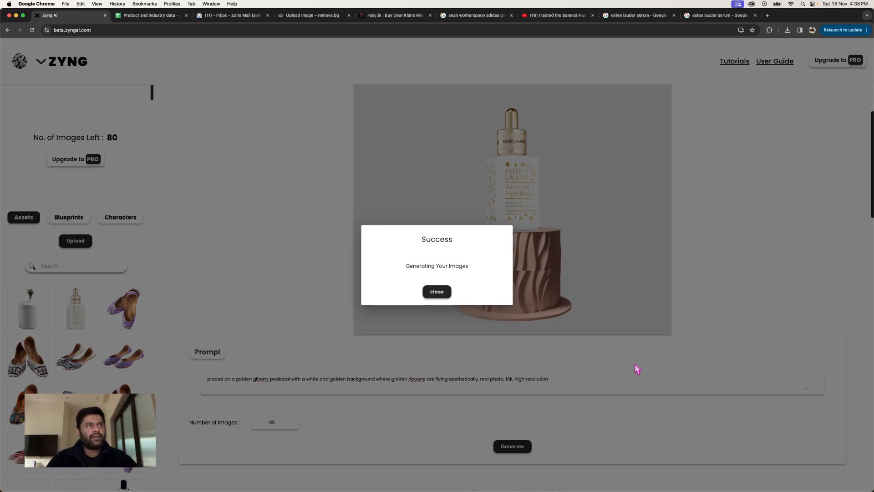
Step: Swap the pedestal for the grey block blueprint and generate images with the serum bottle resting on top of it
{"action": "double_click", "coordinate": [78, 219]}
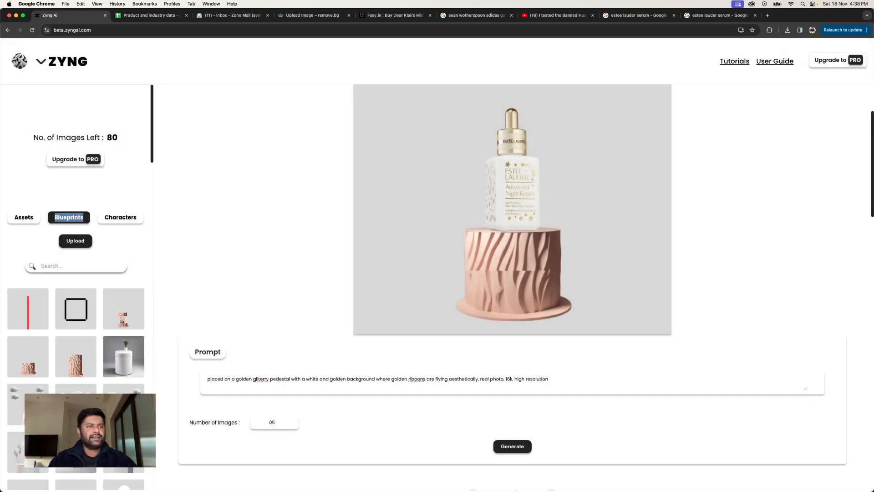
{"action": "scroll", "coordinate": [76, 273], "scroll_direction": "down", "scroll_amount": 5}
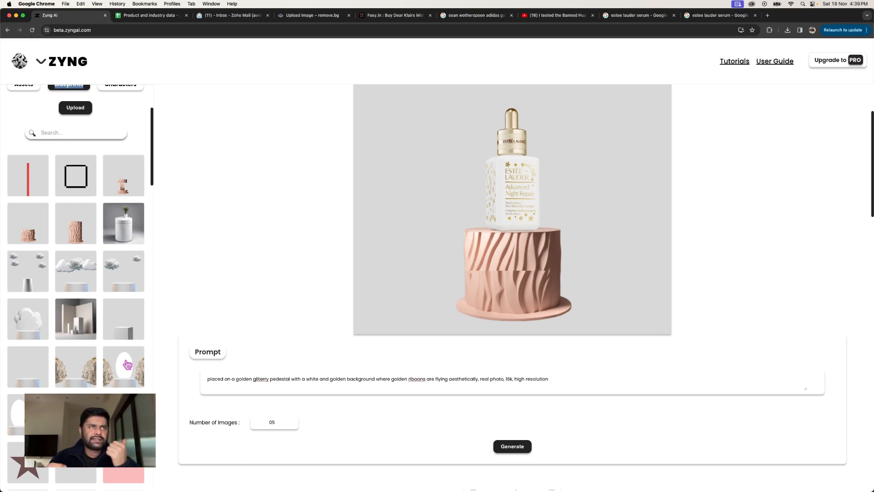
{"action": "left_click", "coordinate": [137, 336]}
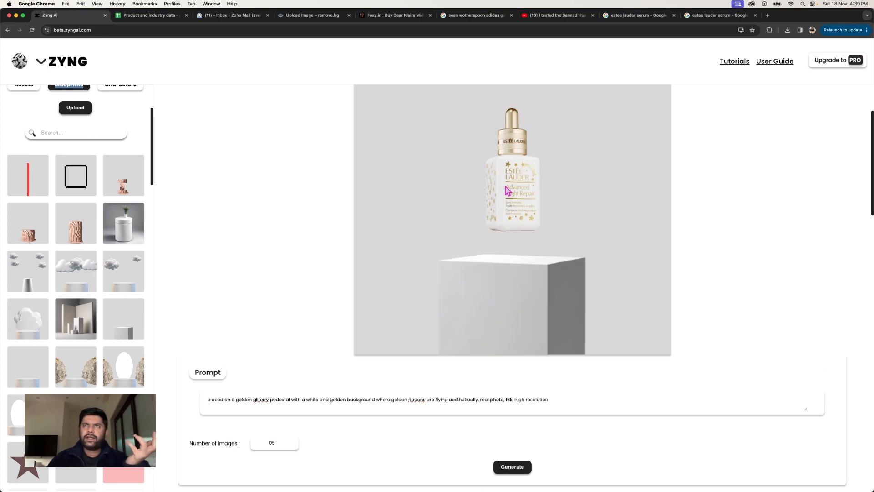
{"action": "left_click_drag", "start_coordinate": [507, 188], "coordinate": [515, 219]}
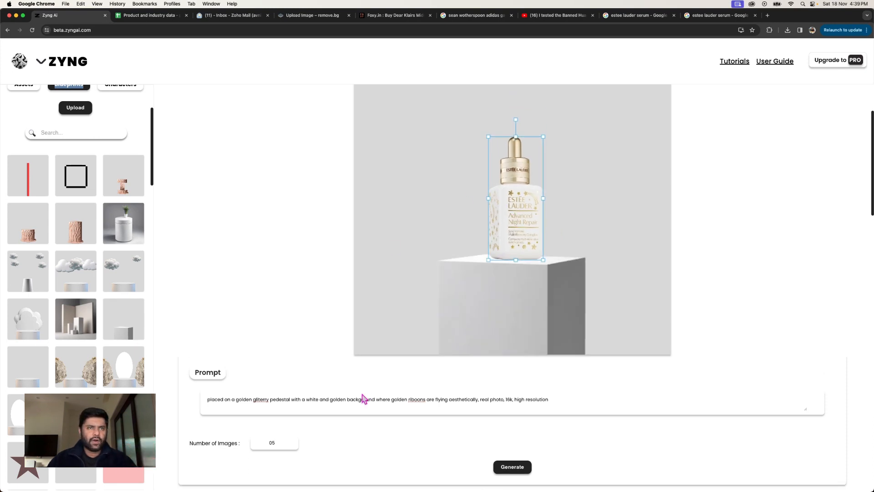
{"action": "left_click", "coordinate": [513, 469]}
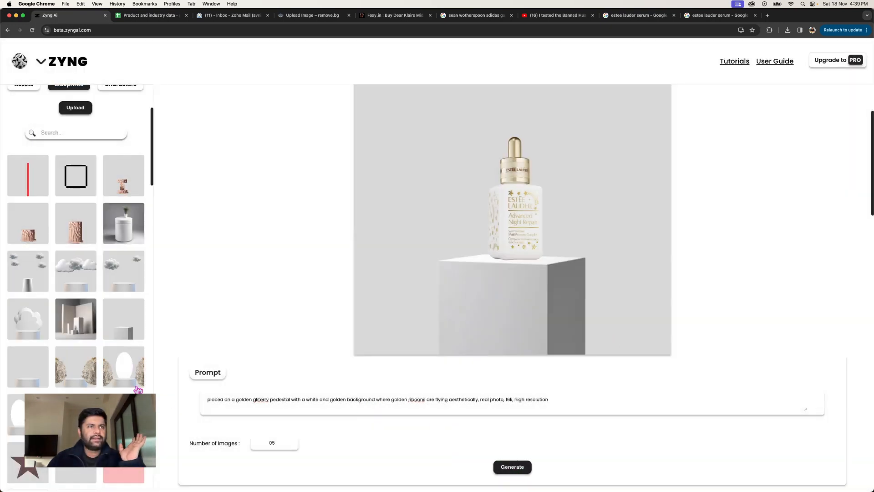
Step: Switch to the blueprint with a round pedestal between two rocks and generate images with the serum bottle slightly enlarged
{"action": "left_click", "coordinate": [84, 380]}
{"action": "left_click", "coordinate": [512, 243]}
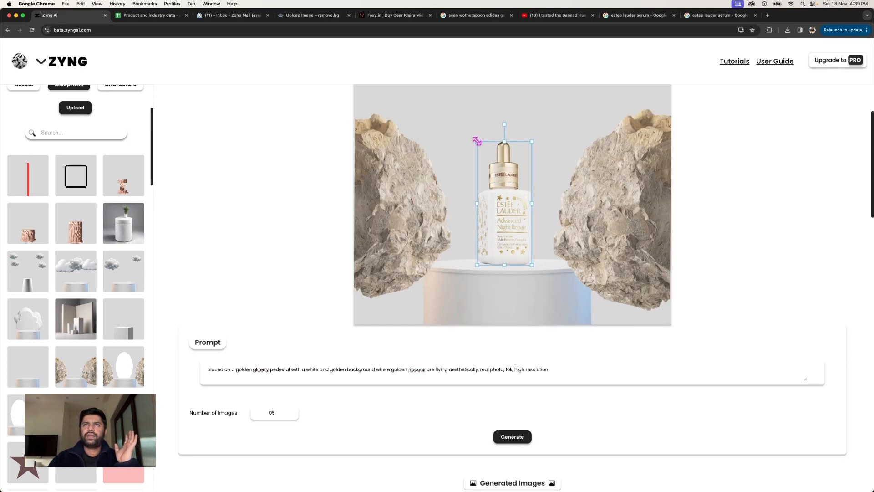
{"action": "left_click_drag", "start_coordinate": [477, 141], "coordinate": [455, 133]}
{"action": "left_click_drag", "start_coordinate": [485, 168], "coordinate": [488, 167]}
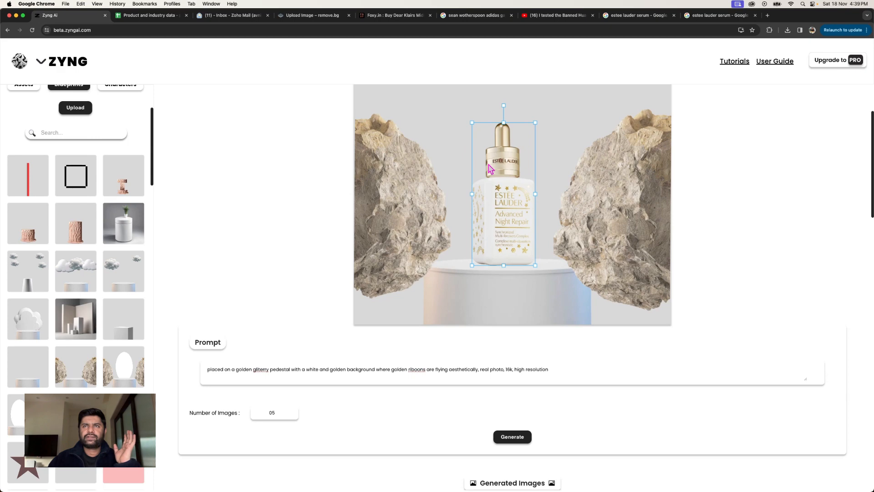
{"action": "left_click", "coordinate": [503, 436]}
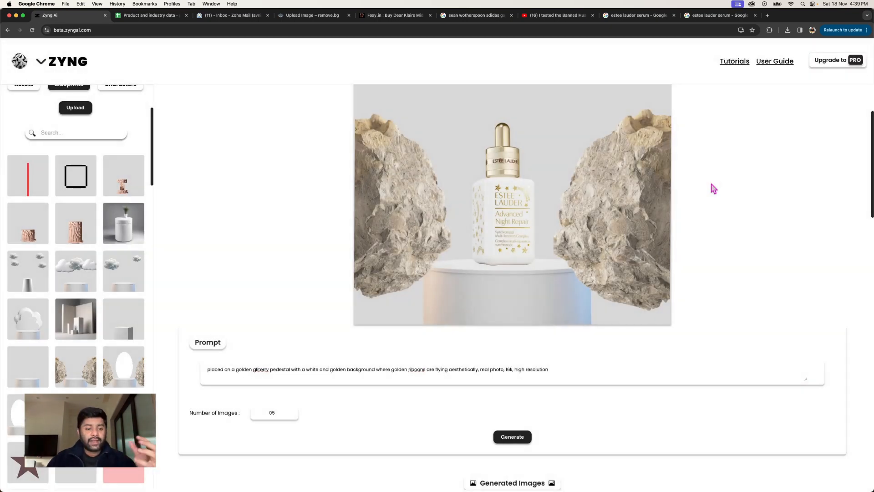
Step: Examine the generated image with the wavy golden pedestal at full size and compare it with the pedestal blueprint in Figma
{"action": "scroll", "coordinate": [714, 188], "scroll_direction": "down", "scroll_amount": 5}
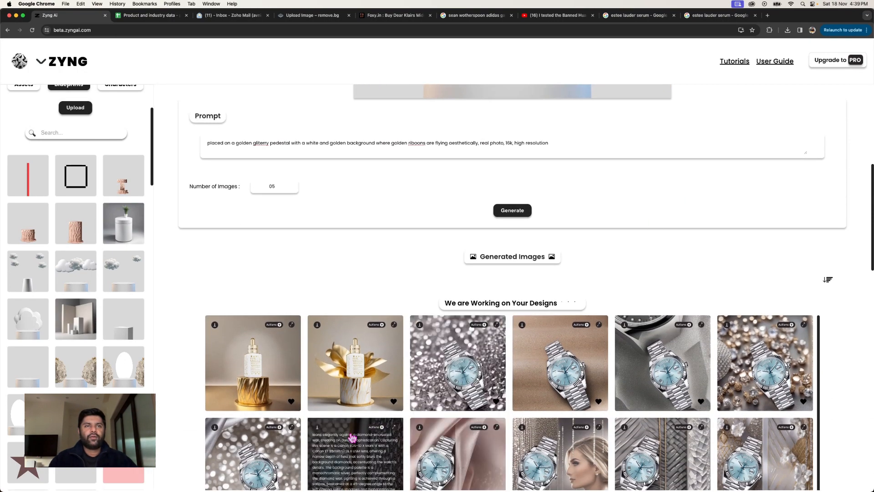
{"action": "left_click", "coordinate": [279, 371]}
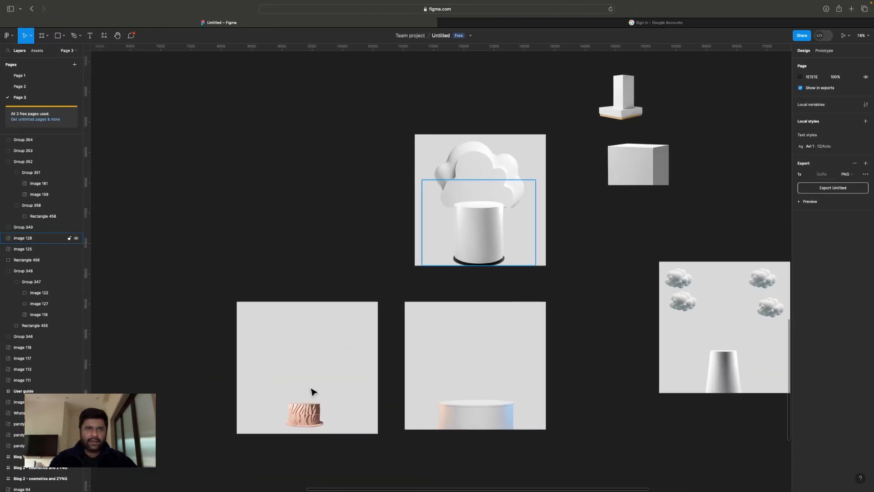
{"action": "scroll", "coordinate": [312, 391], "scroll_direction": "up", "scroll_amount": 5}
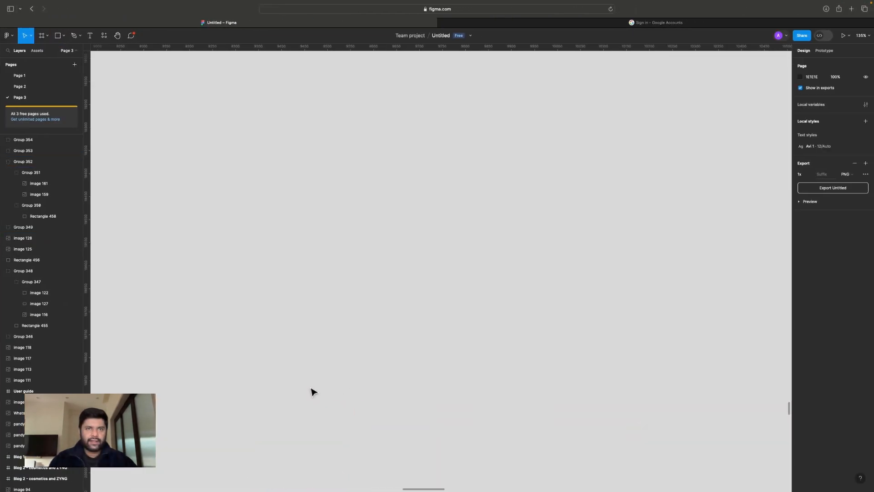
{"action": "scroll", "coordinate": [312, 392], "scroll_direction": "down", "scroll_amount": 5}
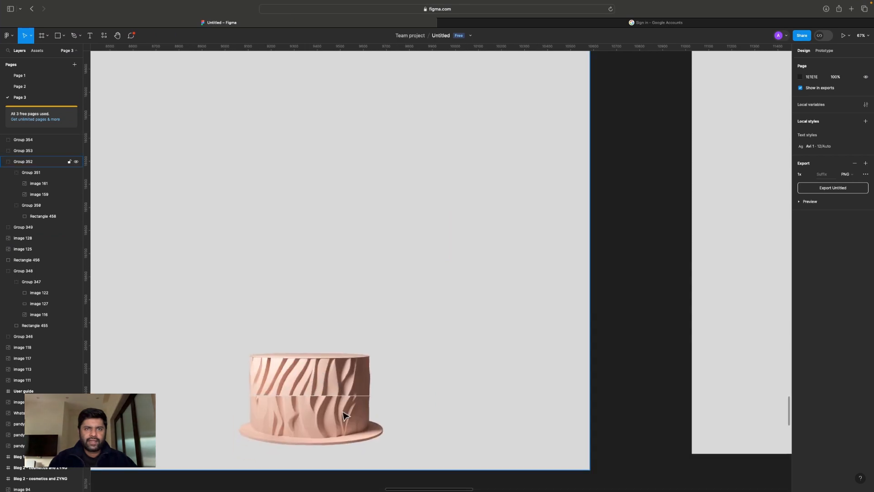
{"action": "scroll", "coordinate": [339, 425], "scroll_direction": "down", "scroll_amount": 4}
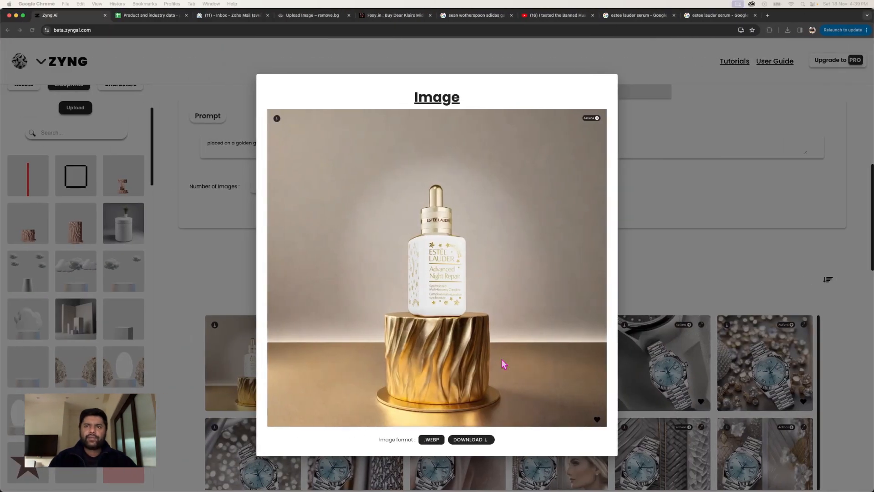
{"action": "left_click", "coordinate": [804, 271]}
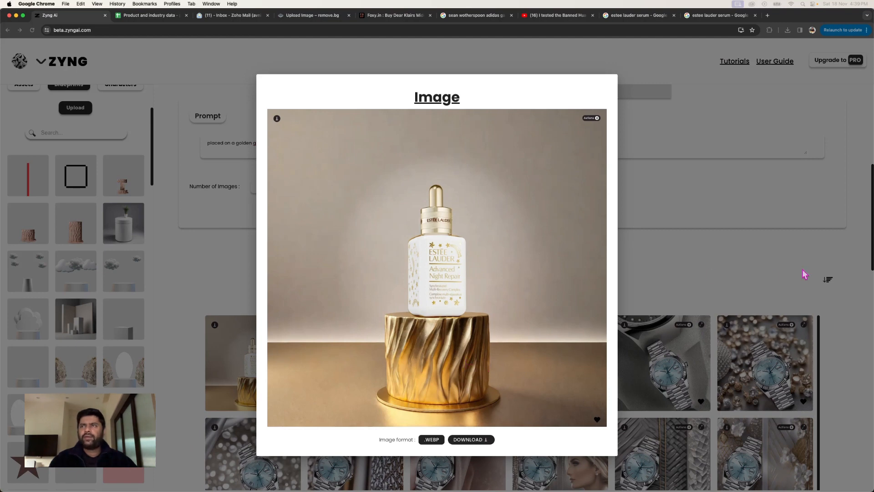
{"action": "left_click", "coordinate": [709, 271]}
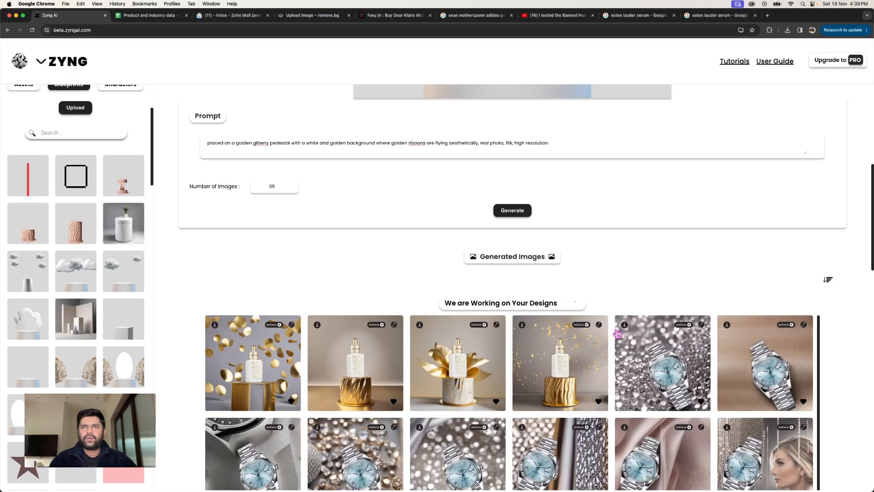
Step: Open the generated image with golden star confetti and request its Clean Image version
{"action": "left_click", "coordinate": [565, 392]}
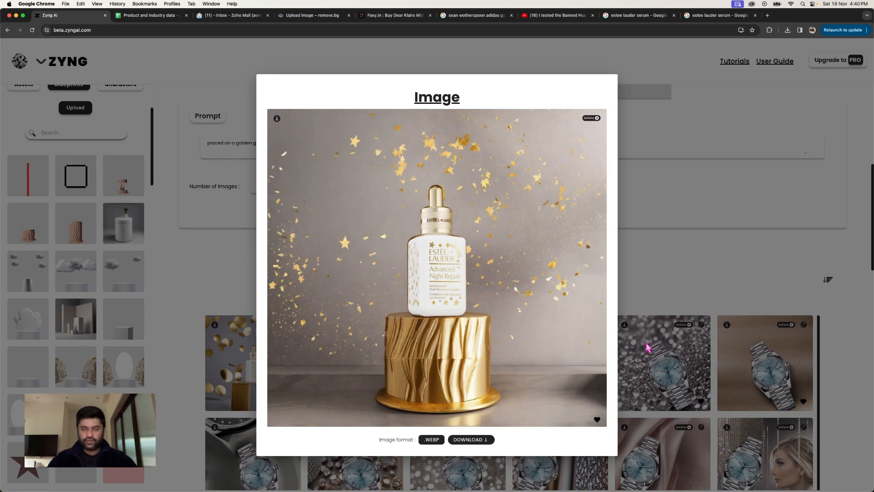
{"action": "left_click", "coordinate": [595, 120]}
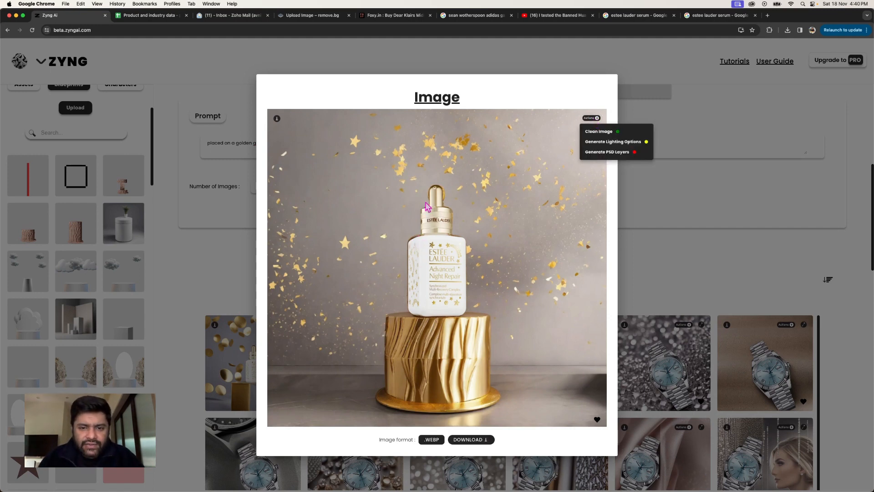
{"action": "left_click", "coordinate": [599, 133]}
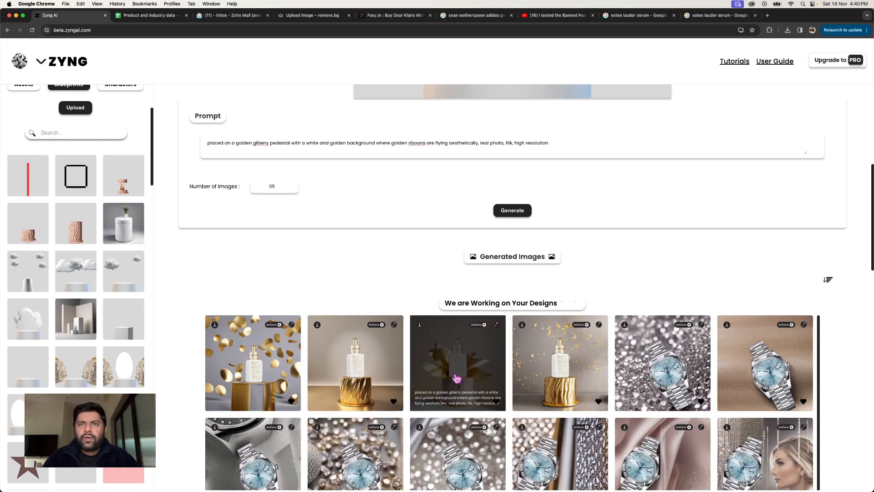
Step: Request the Clean Image version of the generated image with golden petals behind the bottle and a marbled pedestal
{"action": "left_click", "coordinate": [451, 407]}
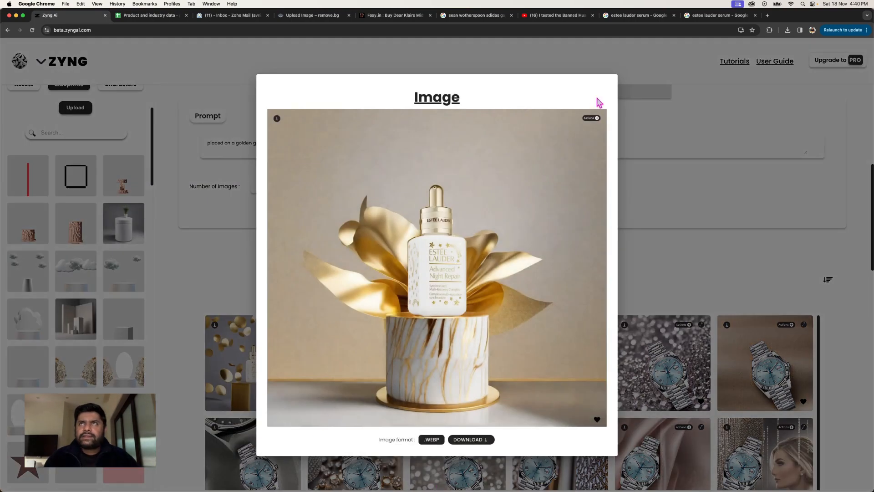
{"action": "left_click", "coordinate": [597, 120]}
{"action": "left_click", "coordinate": [592, 131]}
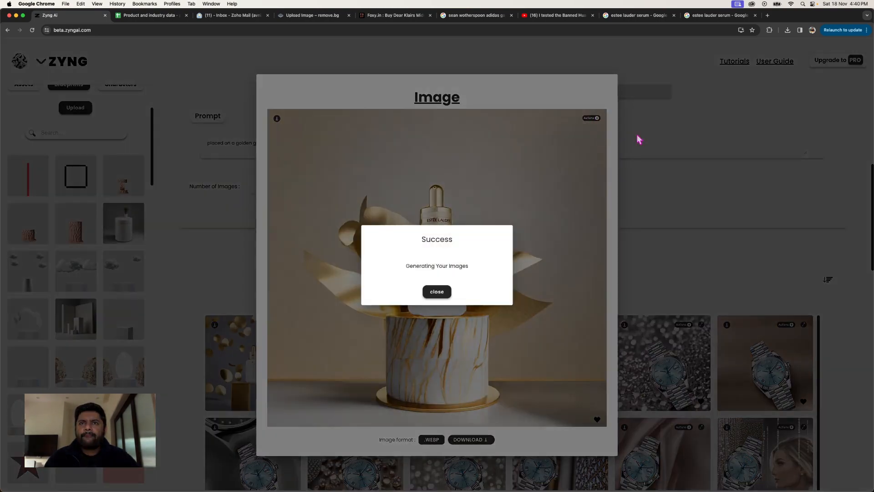
{"action": "left_click", "coordinate": [640, 143]}
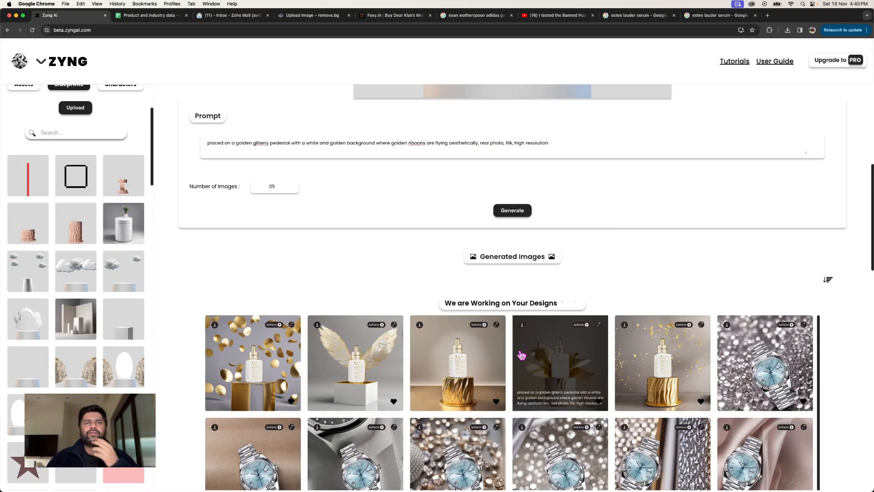
Step: View the generated image with golden wings behind the bottle at full size and check its available image actions
{"action": "left_click", "coordinate": [379, 384]}
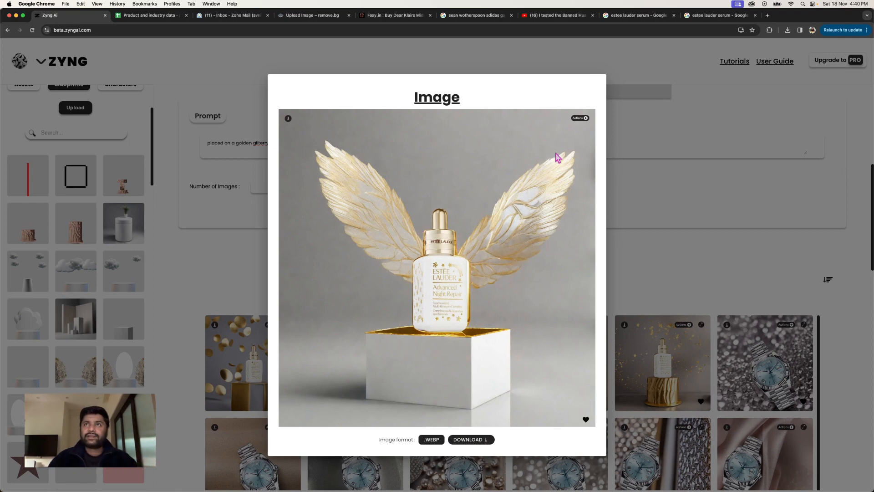
{"action": "left_click", "coordinate": [584, 120]}
{"action": "left_click", "coordinate": [585, 140]}
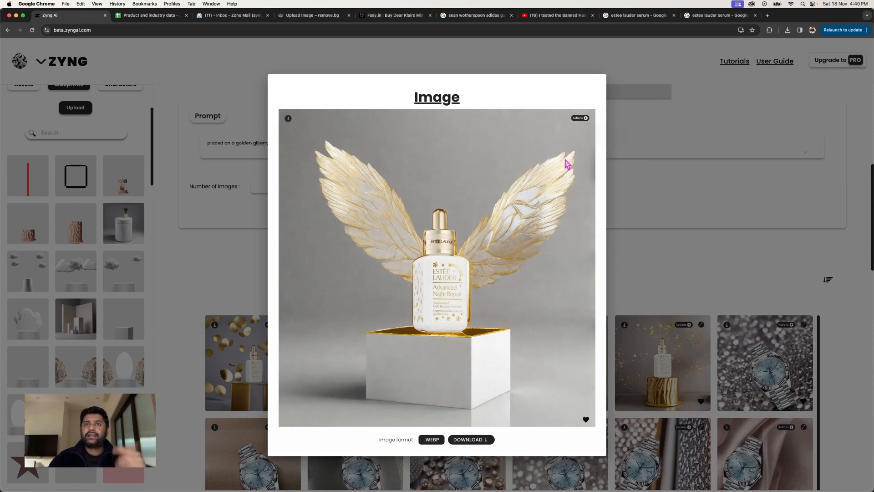
{"action": "left_click", "coordinate": [652, 240]}
{"action": "left_click", "coordinate": [650, 246]}
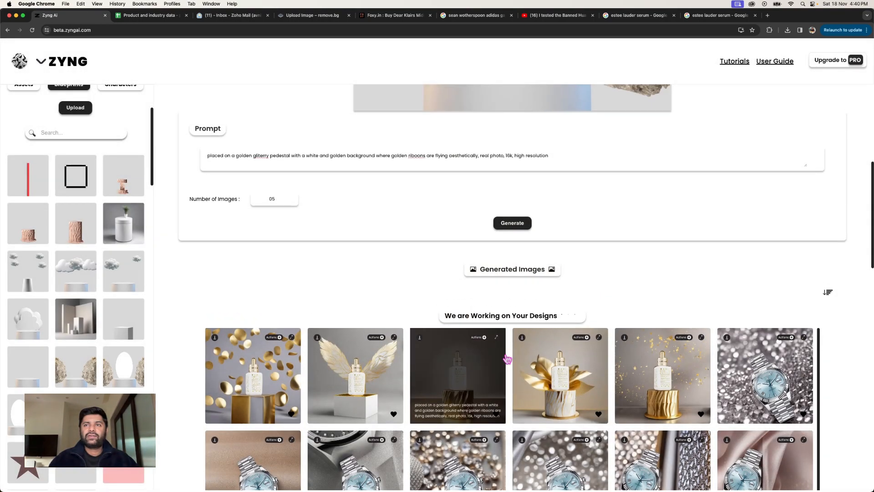
Step: Look through the gallery of generated images, including the earlier product designs, and return to the newest results
{"action": "scroll", "coordinate": [594, 258], "scroll_direction": "up", "scroll_amount": 10}
{"action": "scroll", "coordinate": [594, 258], "scroll_direction": "down", "scroll_amount": 10}
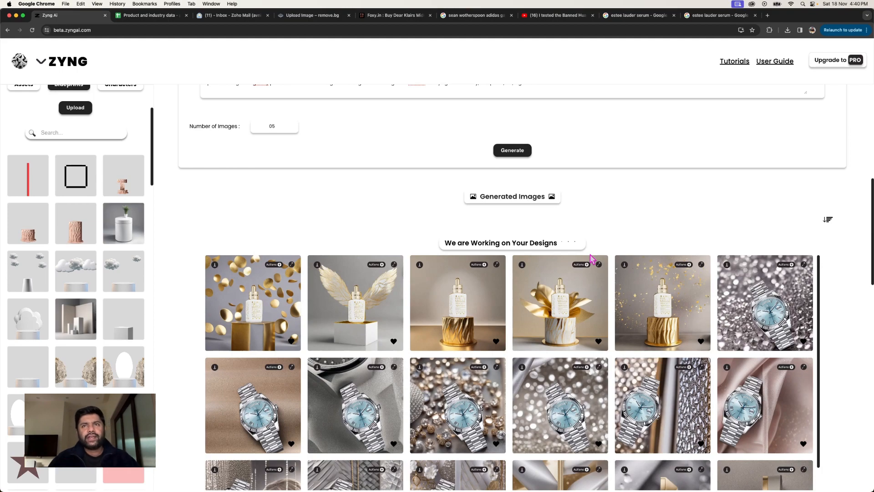
{"action": "scroll", "coordinate": [574, 332], "scroll_direction": "down", "scroll_amount": 15}
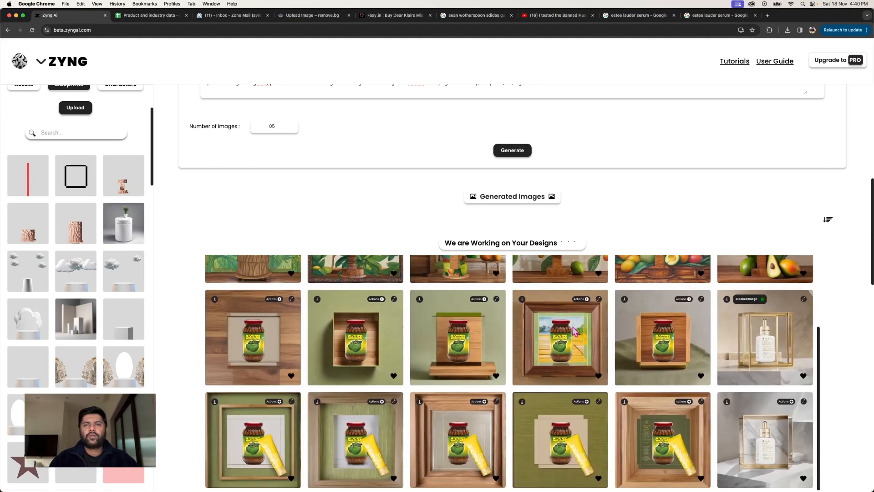
{"action": "scroll", "coordinate": [856, 352], "scroll_direction": "down", "scroll_amount": 10}
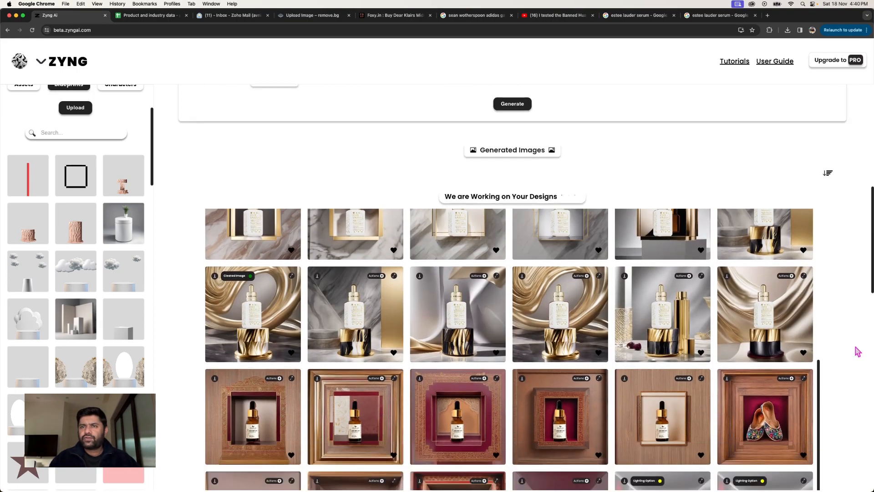
{"action": "scroll", "coordinate": [560, 264], "scroll_direction": "down", "scroll_amount": 6}
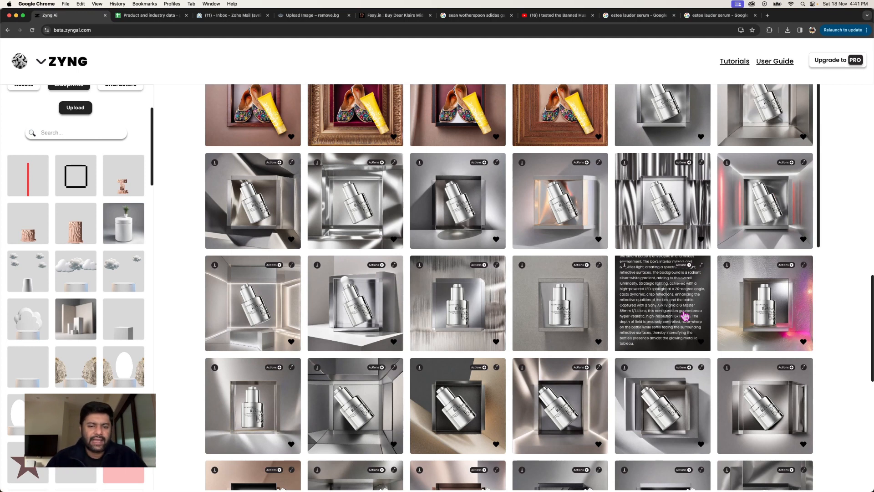
{"action": "scroll", "coordinate": [627, 217], "scroll_direction": "up", "scroll_amount": 15}
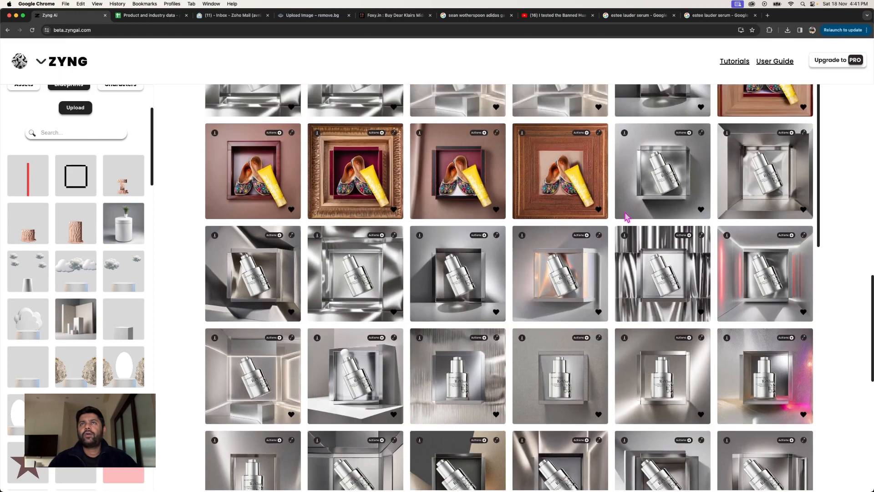
{"action": "scroll", "coordinate": [627, 218], "scroll_direction": "up", "scroll_amount": 20}
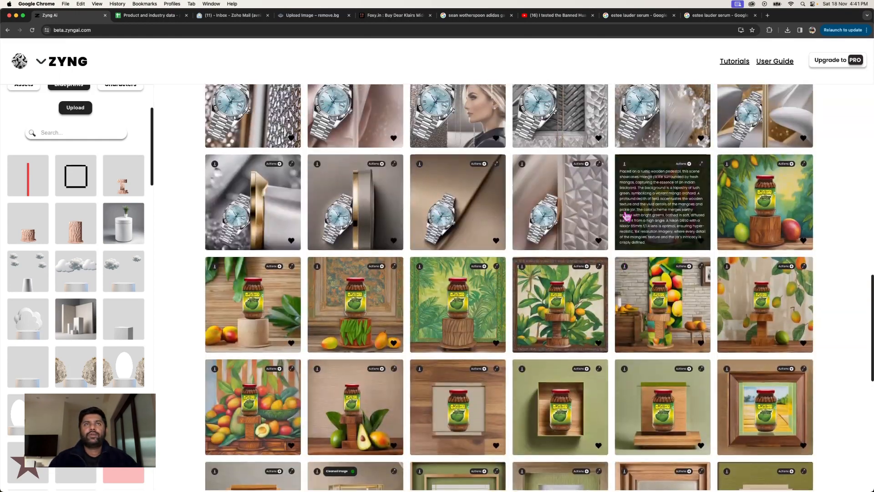
{"action": "scroll", "coordinate": [627, 218], "scroll_direction": "down", "scroll_amount": 3}
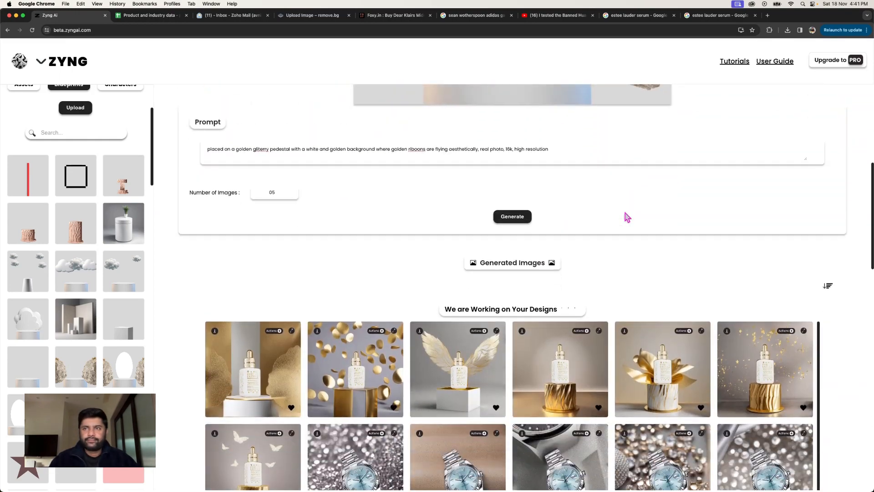
Step: Inspect the new image with the textured gold backdrop and the cleaned golden confetti image at full size
{"action": "left_click", "coordinate": [298, 386]}
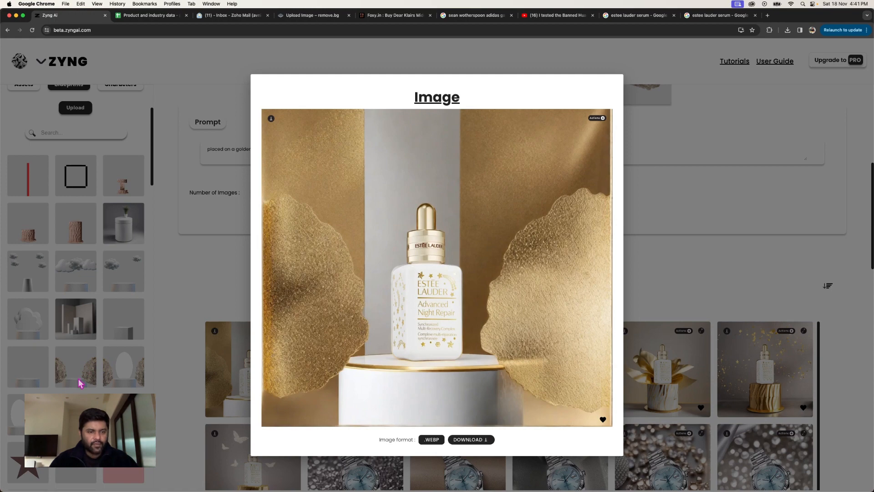
{"action": "left_click", "coordinate": [94, 337]}
{"action": "scroll", "coordinate": [95, 337], "scroll_direction": "down", "scroll_amount": 1}
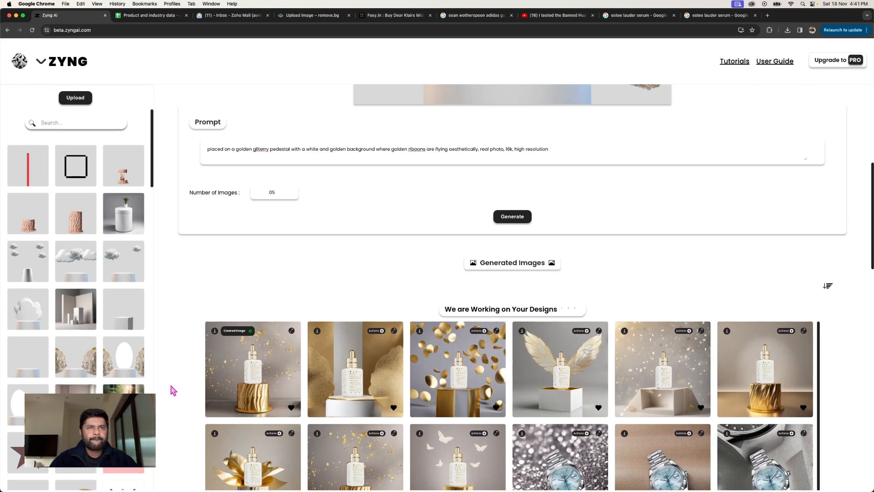
{"action": "left_click", "coordinate": [218, 382]}
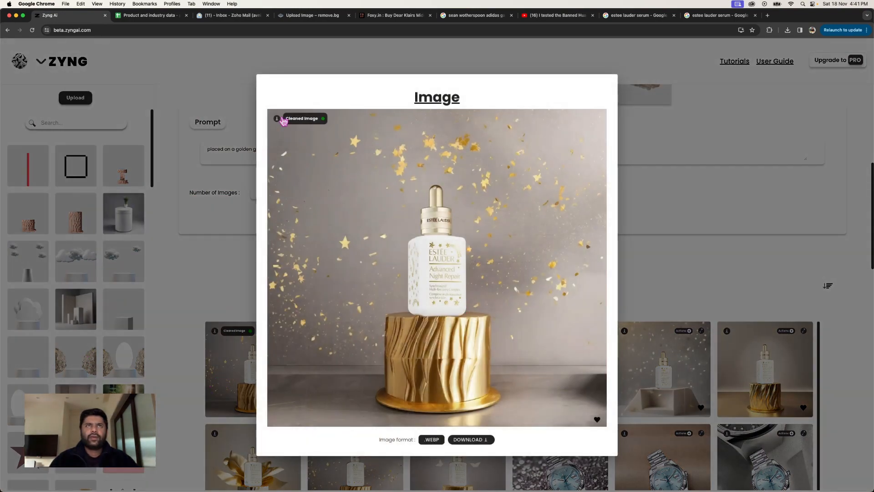
Step: Close the cleaned confetti image and view the generated image with the angular beige pedestal and glittering background
{"action": "left_click", "coordinate": [639, 241]}
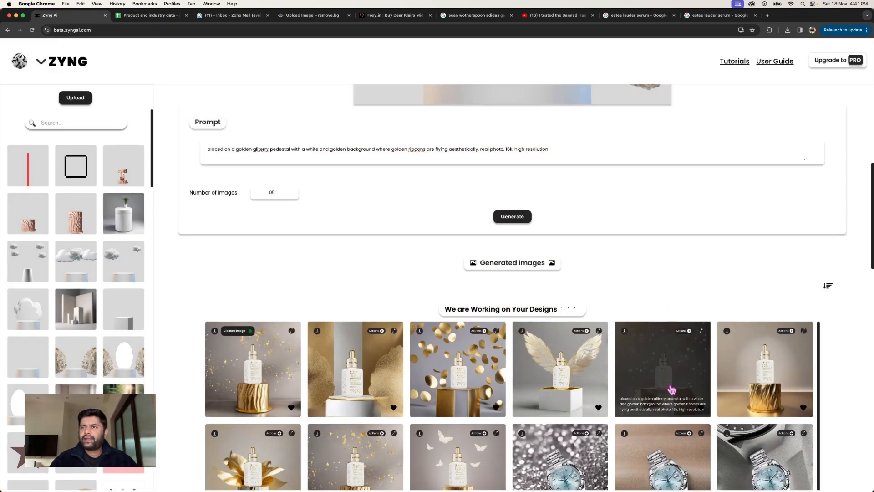
{"action": "left_click", "coordinate": [672, 390]}
{"action": "left_click", "coordinate": [677, 327]}
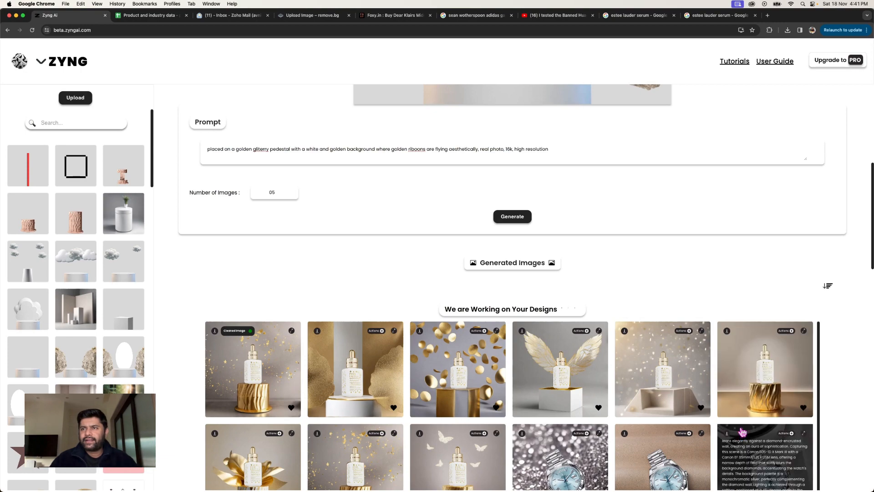
Step: Inspect the generated image with butterflies around the bottle on a golden pedestal at full size and close it
{"action": "scroll", "coordinate": [740, 432], "scroll_direction": "down", "scroll_amount": 3}
{"action": "scroll", "coordinate": [734, 427], "scroll_direction": "up", "scroll_amount": 3}
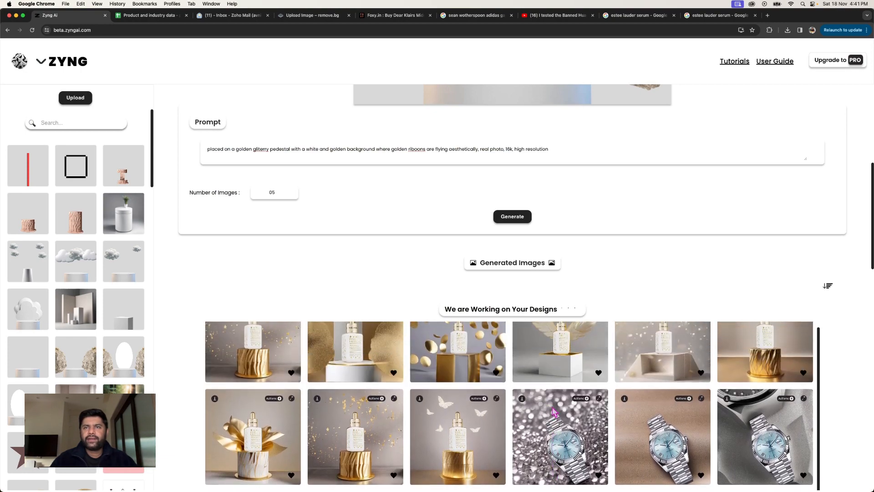
{"action": "left_click", "coordinate": [475, 426]}
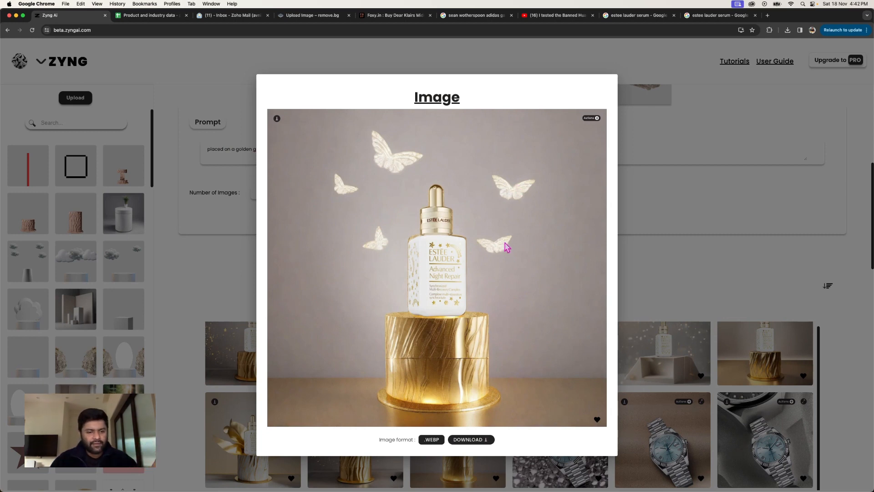
{"action": "left_click", "coordinate": [773, 227]}
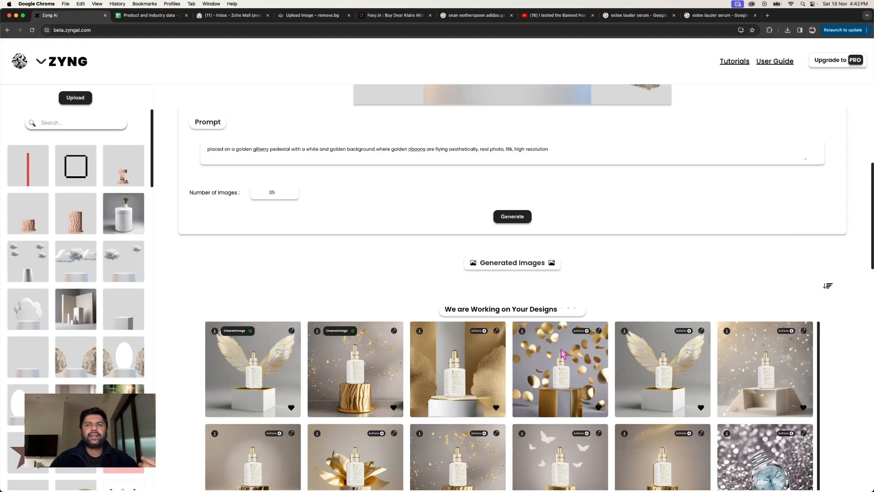
Step: Inspect the cleaned image with golden wings behind the bottle at full size and return to the gallery
{"action": "scroll", "coordinate": [600, 285], "scroll_direction": "down", "scroll_amount": 5}
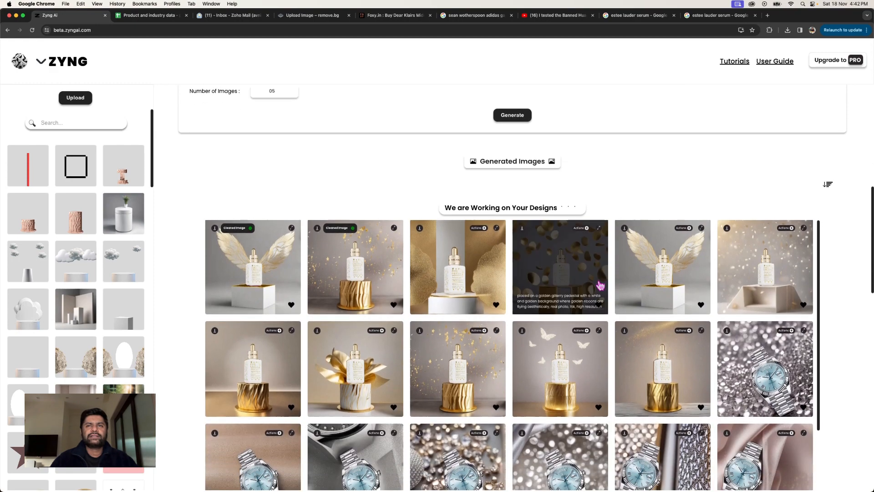
{"action": "left_click", "coordinate": [254, 284]}
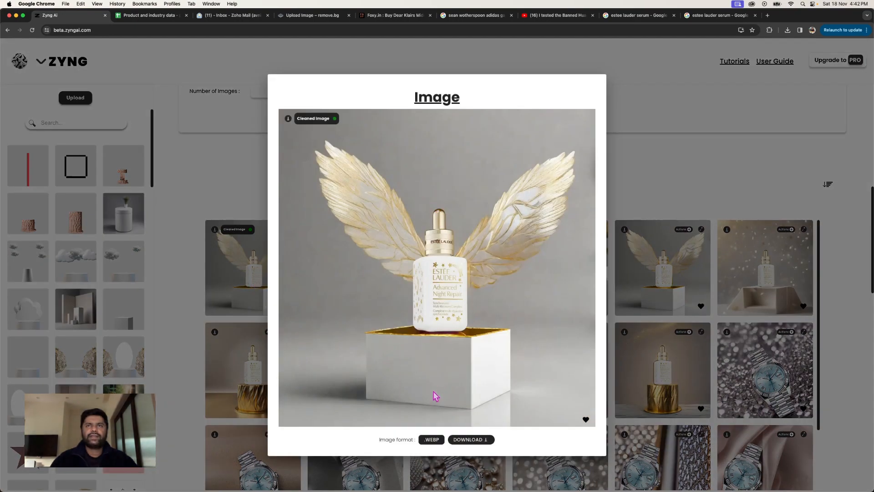
{"action": "left_click", "coordinate": [636, 356]}
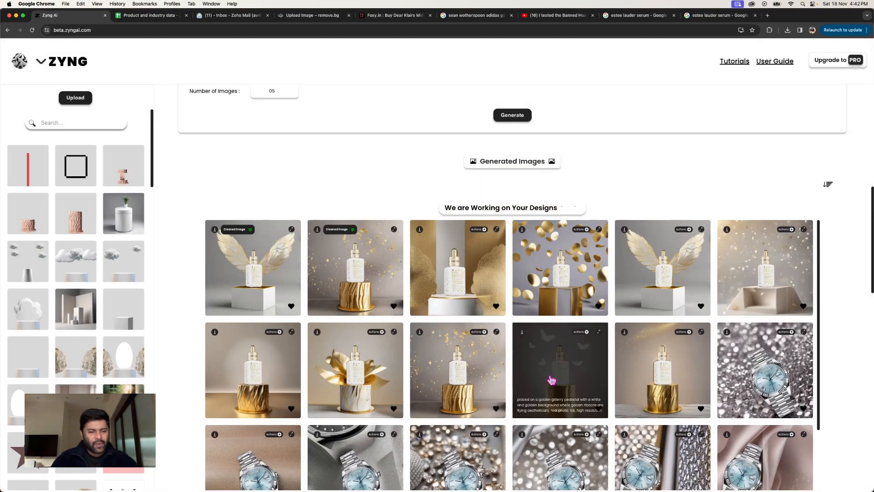